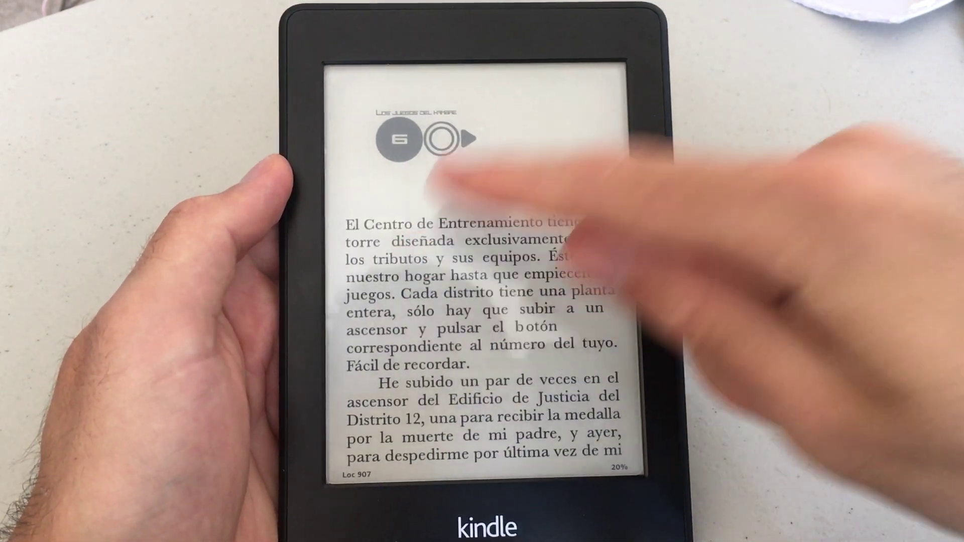
Select 'hogar' on the page to show its dictionary definition: fireplace, hearth, home
click(468, 276)
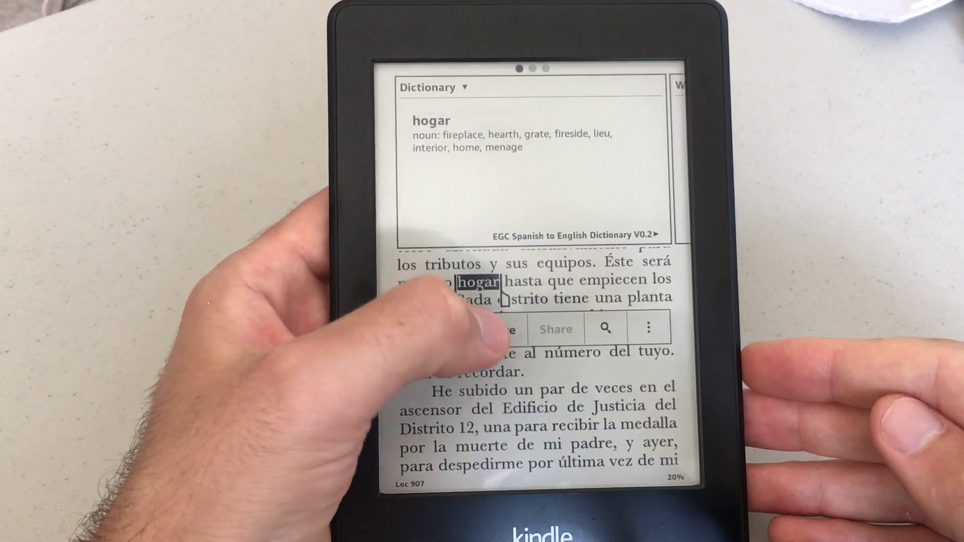
Add the note 'fireplace, home' to the word 'hogar'
click(500, 330)
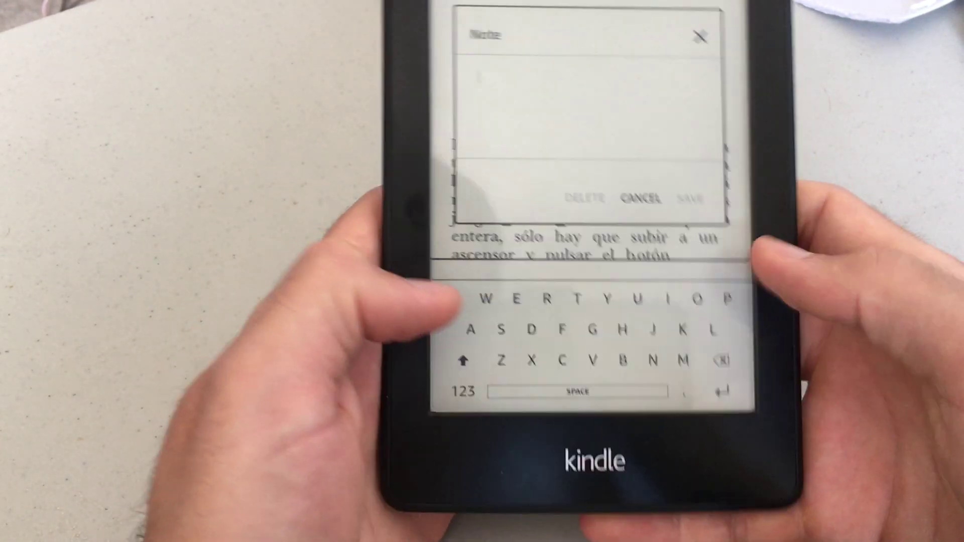
text(FireplAce, home)
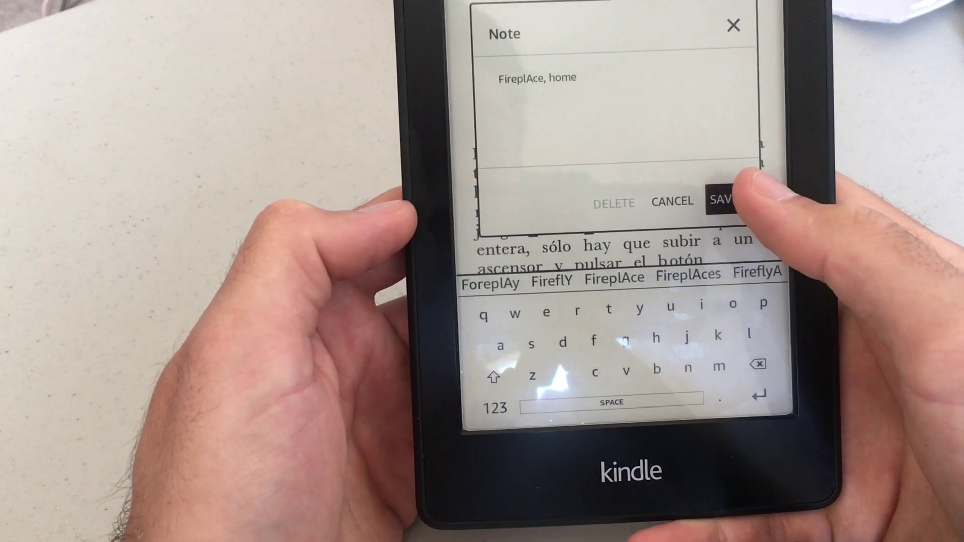
click(721, 199)
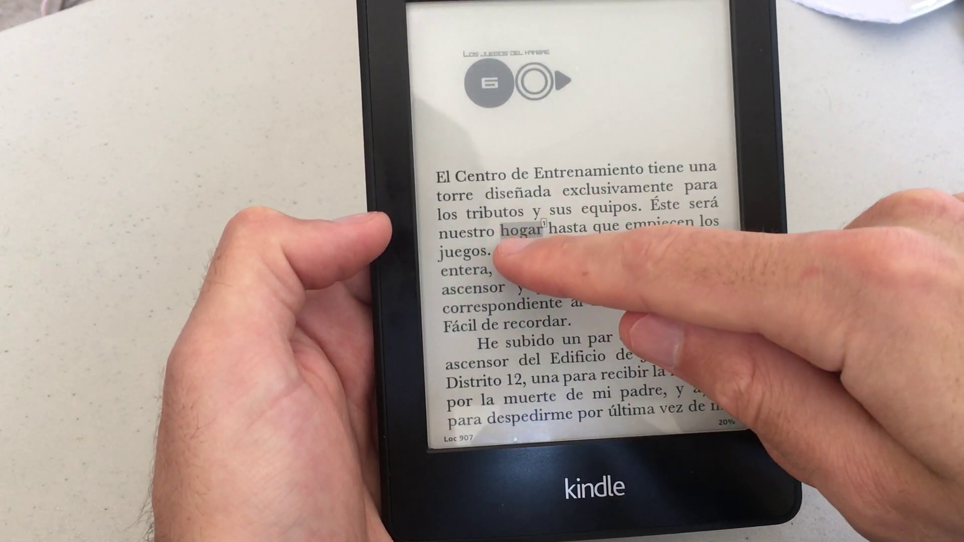
Highlight 'Cada distrito tiene una planta entera' with the note 'Each district has an entire floor'
mouse_move(467, 279)
mouse_down()
mouse_move(457, 261)
mouse_move(469, 272)
mouse_up()
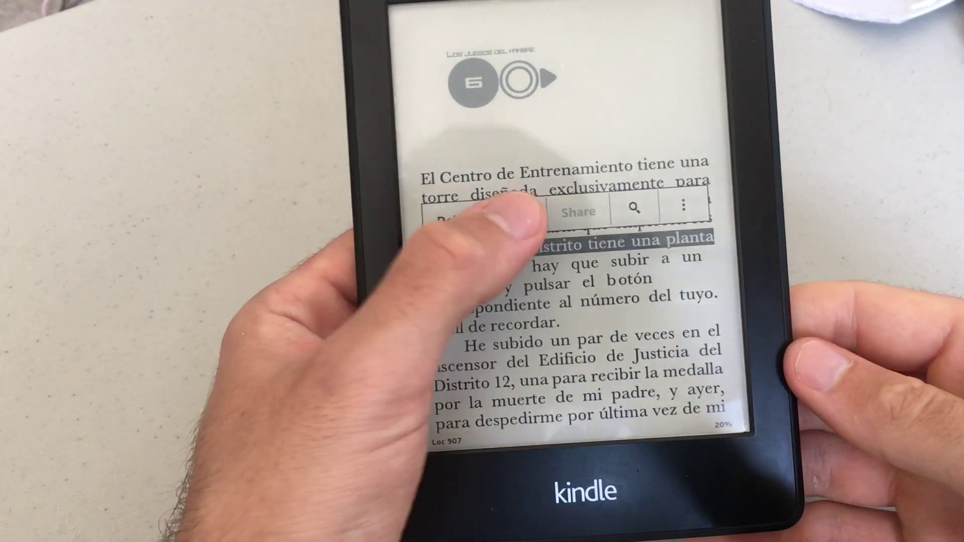
click(497, 213)
text(Each dis)
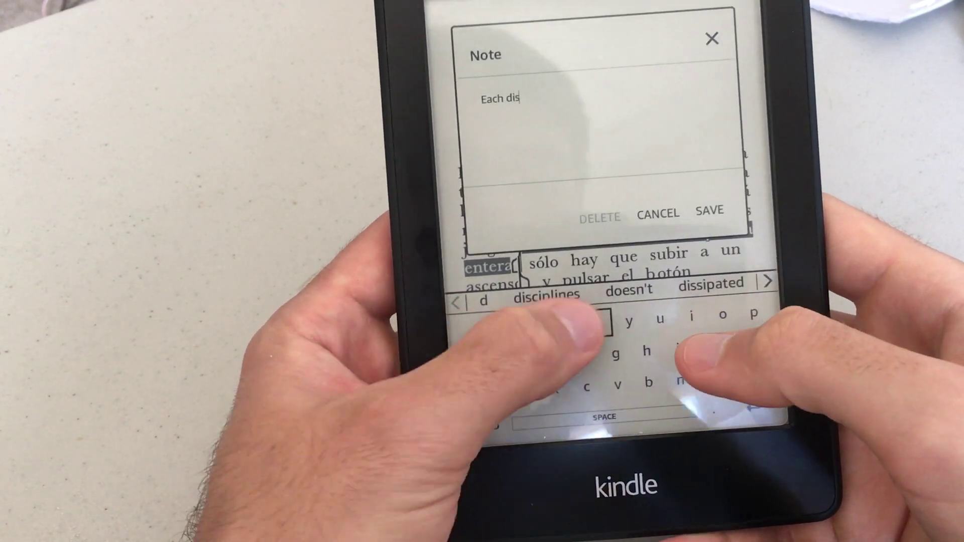
text(trict has an entire floor)
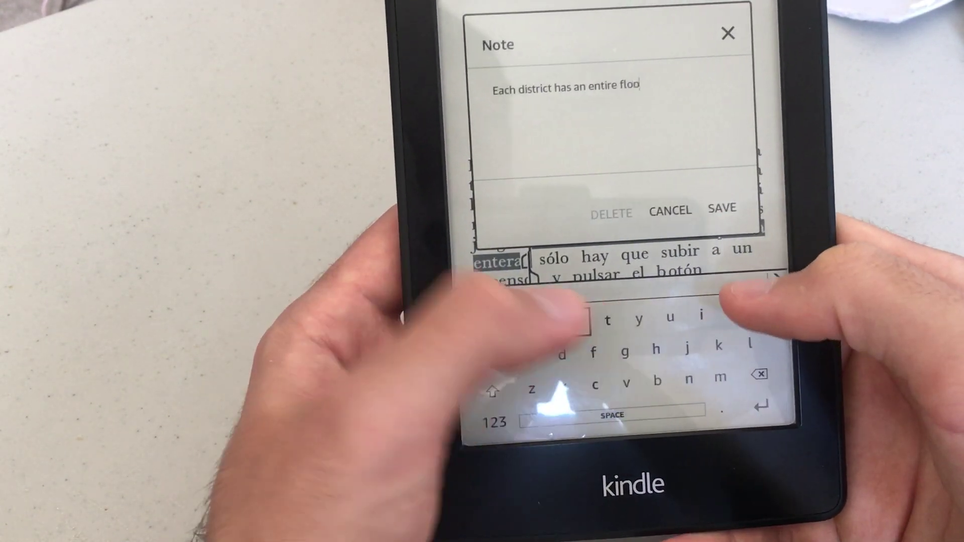
click(733, 210)
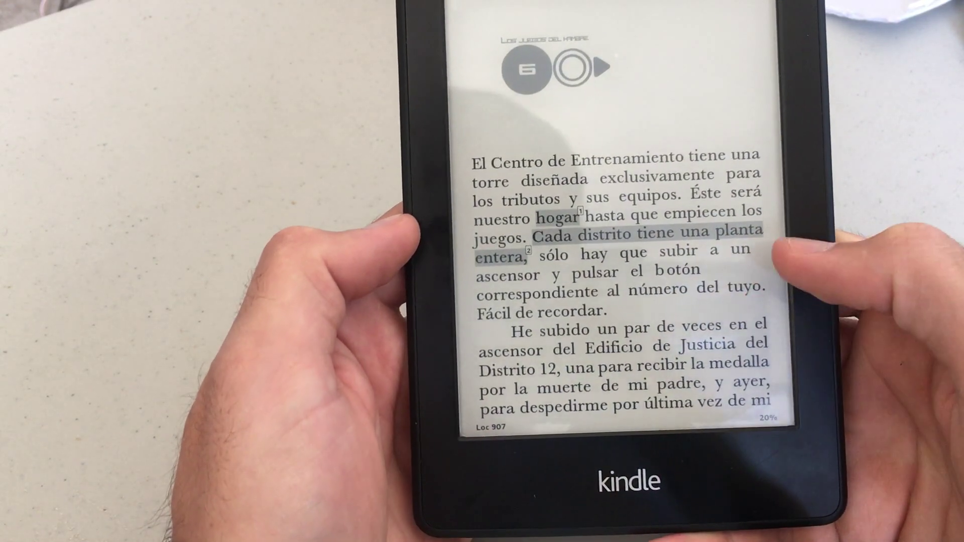
Turn two pages and add translation notes to 'subir' and 'una ventaja' ('An advantage')
click(698, 301)
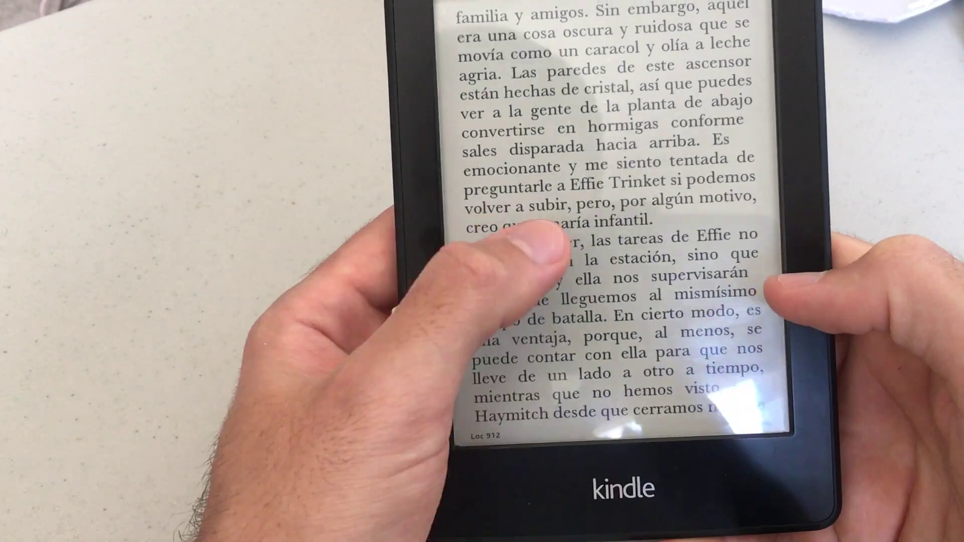
click(532, 231)
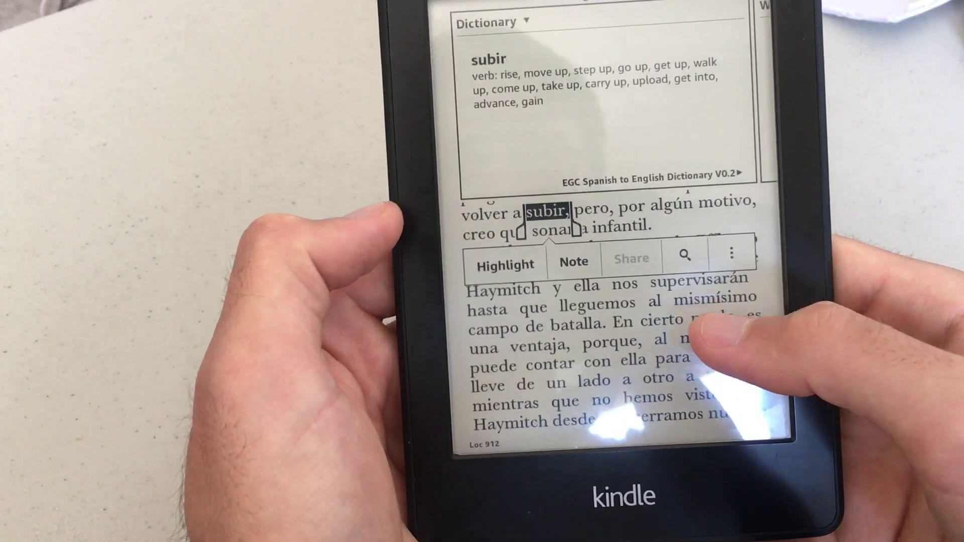
click(577, 260)
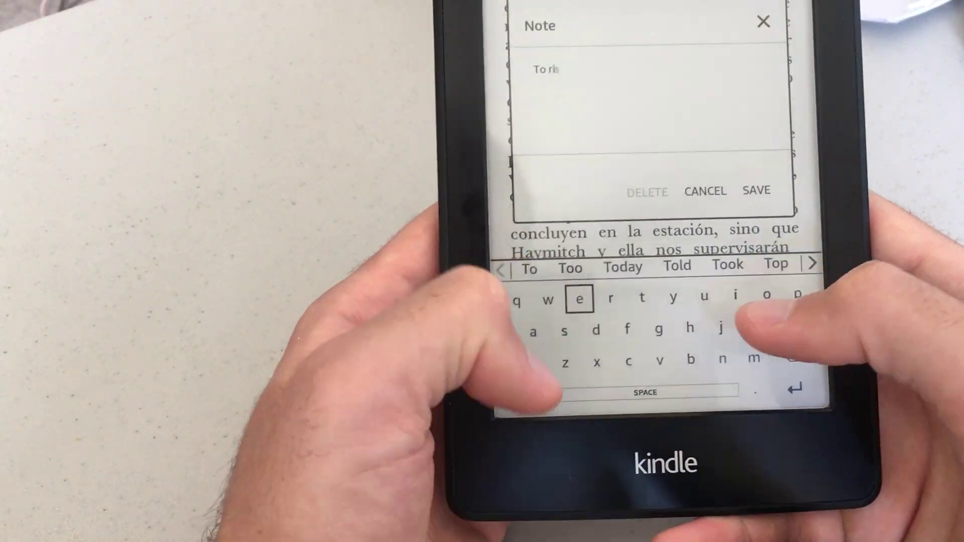
text(se,)
click(757, 190)
click(531, 182)
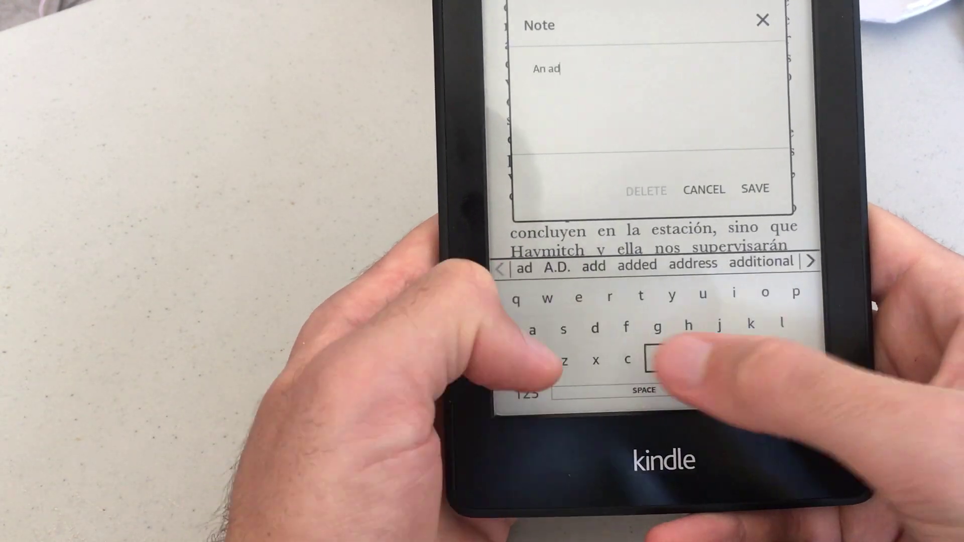
text(vantage)
click(754, 187)
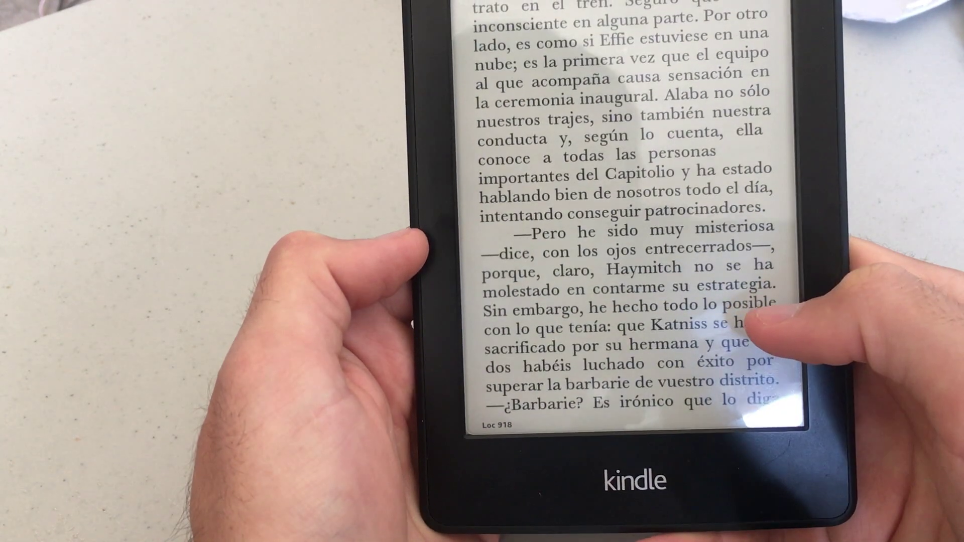
Highlight 'con los ojos entrecerrados' and page back to Loc 907
double_click(703, 249)
click(742, 334)
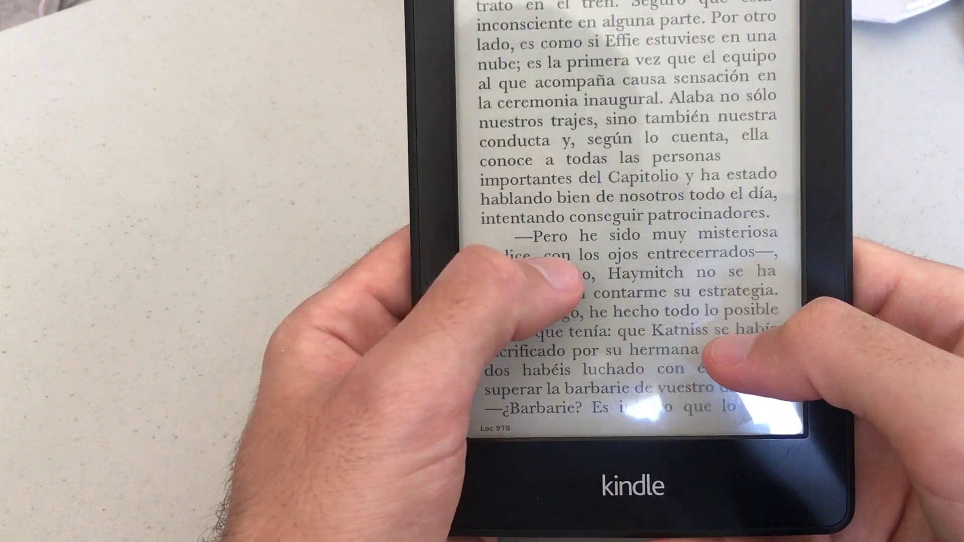
drag(555, 255, 778, 252)
click(536, 304)
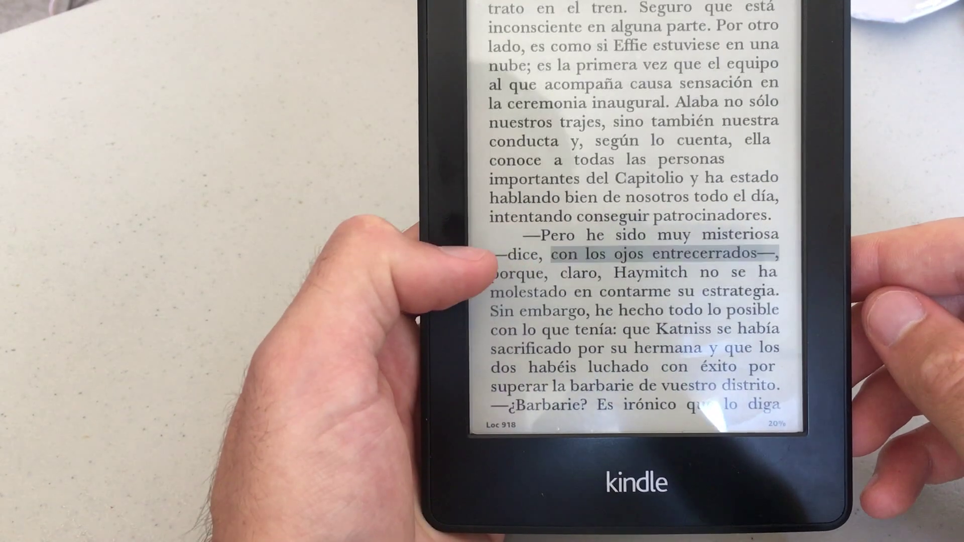
click(532, 301)
click(532, 216)
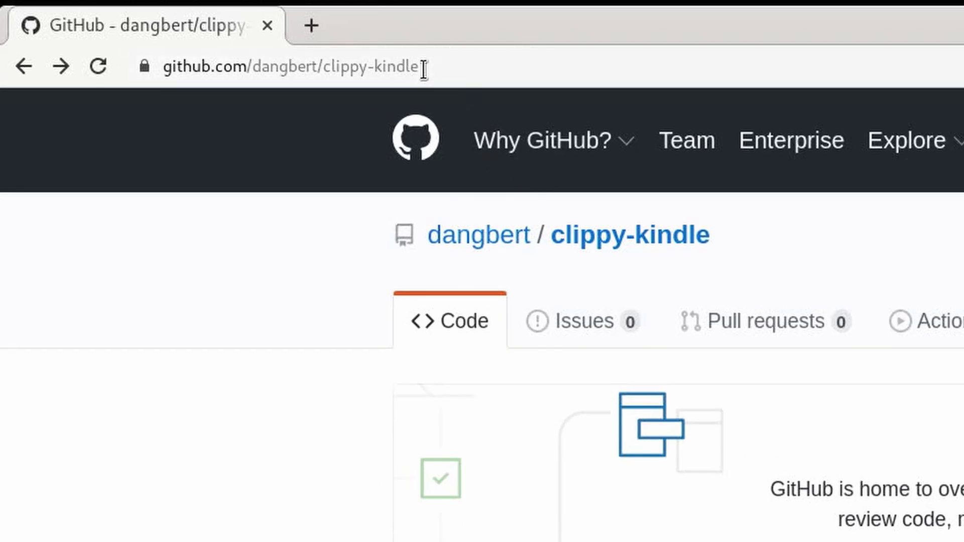
From the repository page, go to release r1.0 and start downloading its Source code (zip)
click(423, 70)
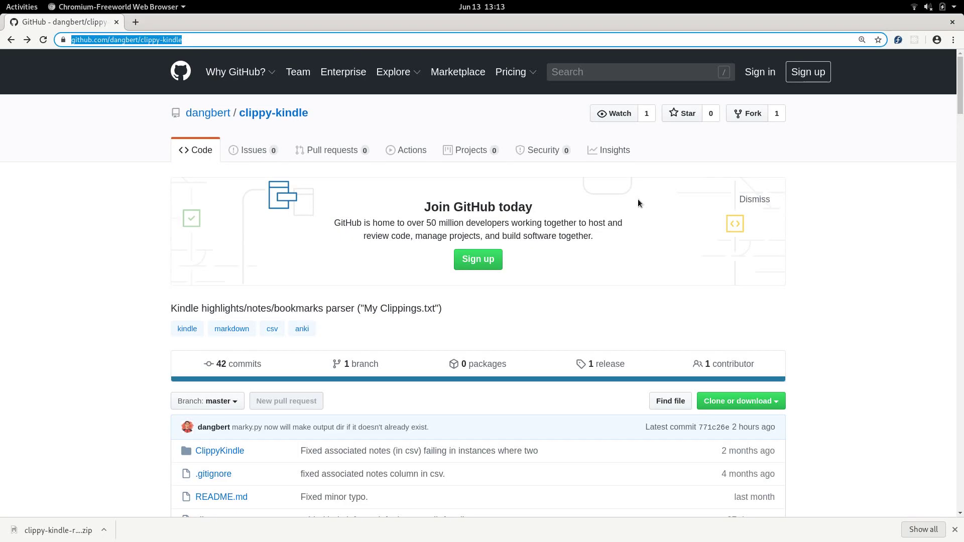
scroll(638, 199, down, 2)
click(605, 311)
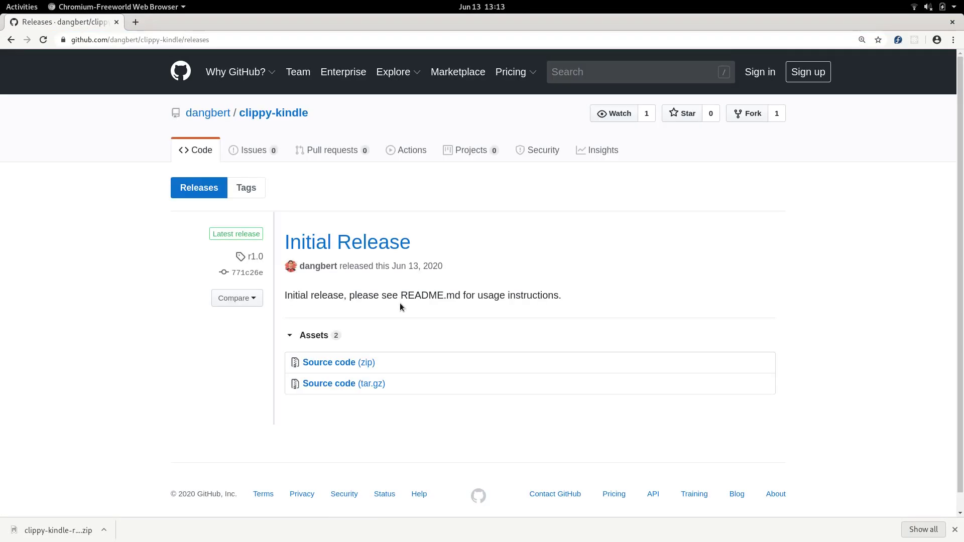
scroll(400, 321, down, 3)
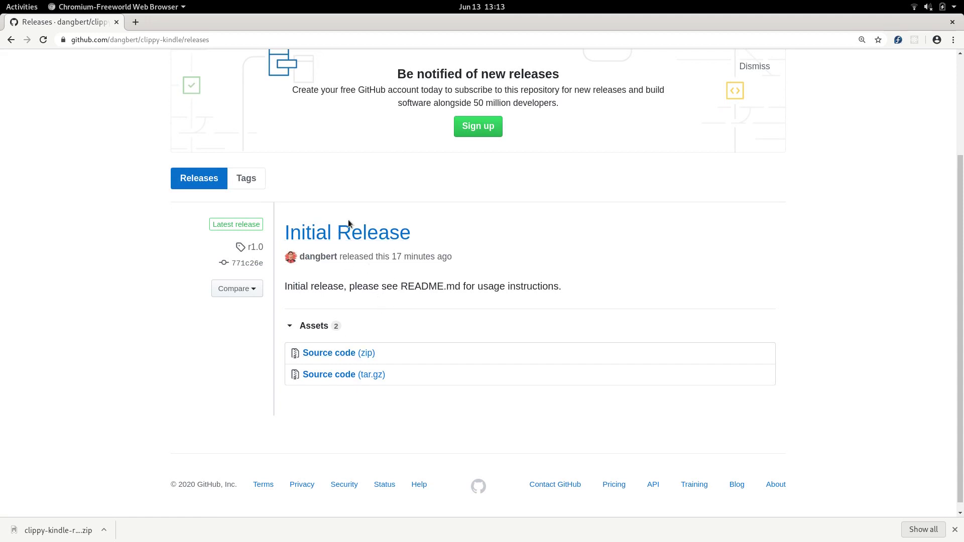
scroll(341, 226, down, 1)
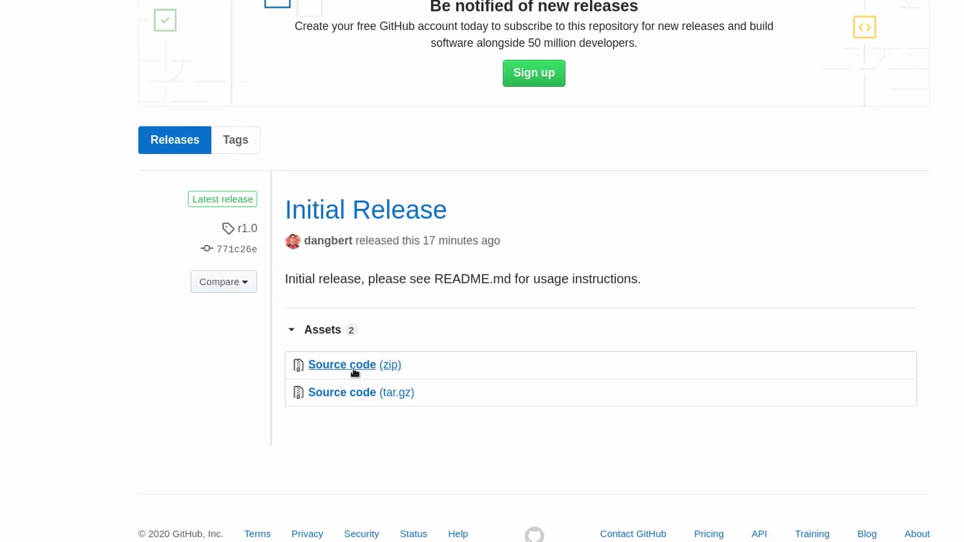
click(400, 433)
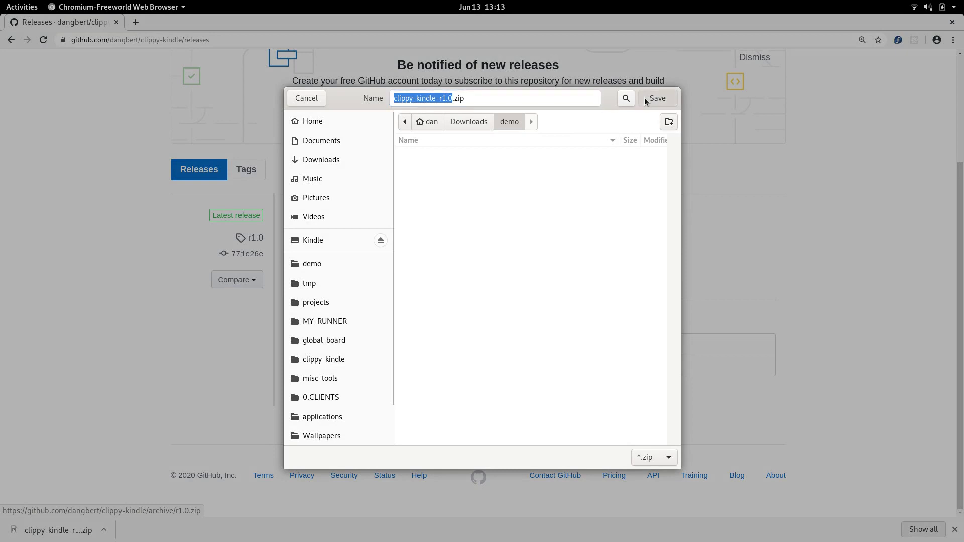
Save clippy-kindle-r1.0.zip into Downloads/demo, tile the browser right, and list the demo folder
click(644, 98)
key(super+Right)
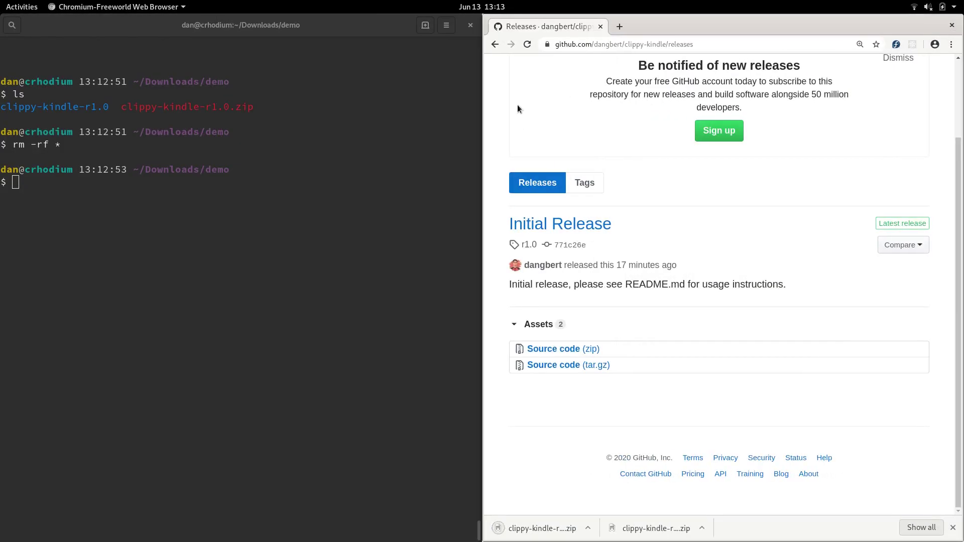
click(300, 201)
key(ctrl+l)
text(ls)
key(Return)
Unzip clippy-kindle-r1.0.zip, cd into clippy-kindle-r1.0, and list its five project files
text(unzip cli)
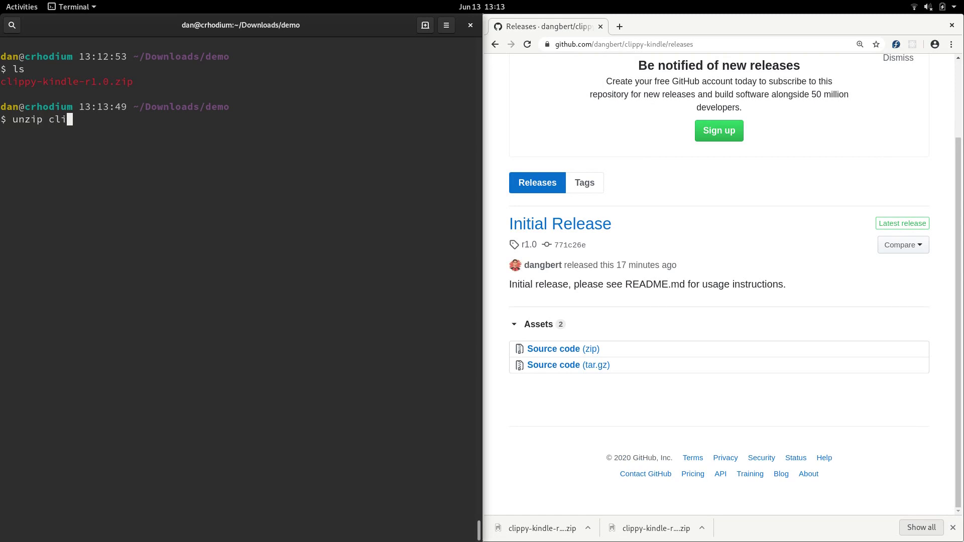
key(Tab)
key(Return)
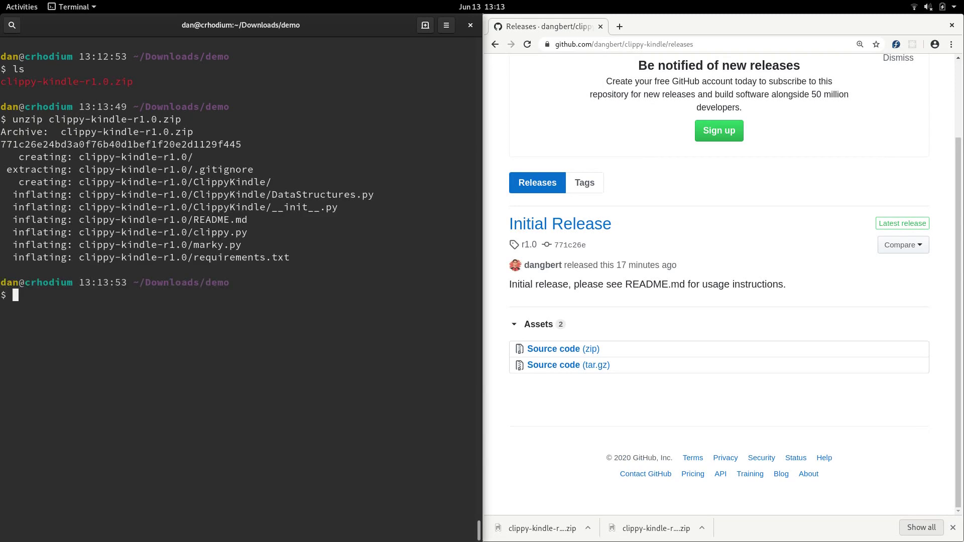
text(cd cli)
key(Tab)
key(Return)
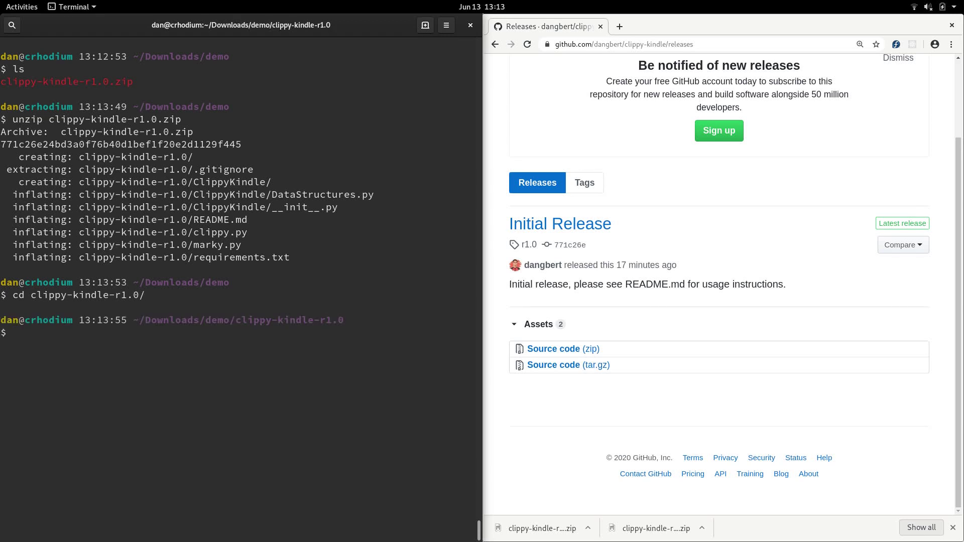
key(ctrl+l)
text(ls)
key(Return)
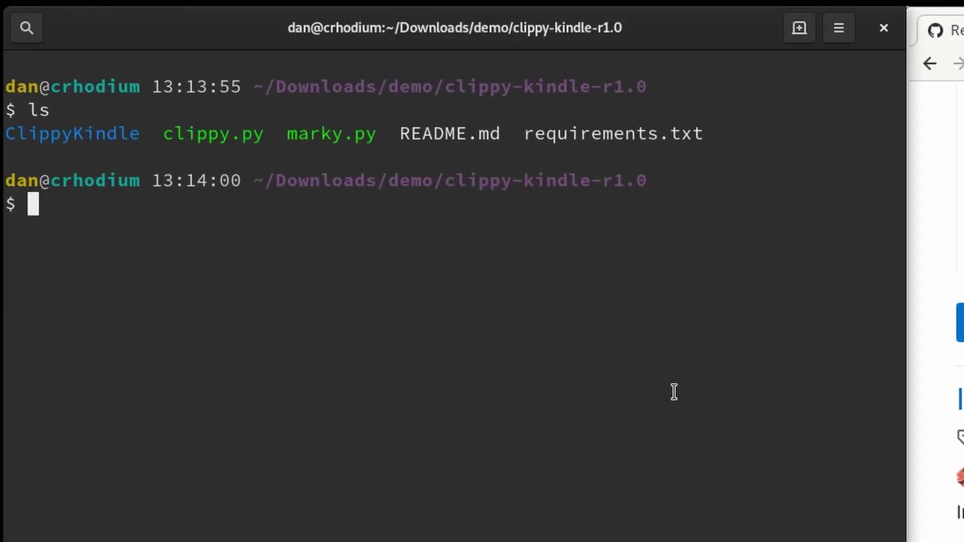
Paste the pip3 requirements install command and check the README's How to use section
text(pip3 install --user -r requirements.txt)
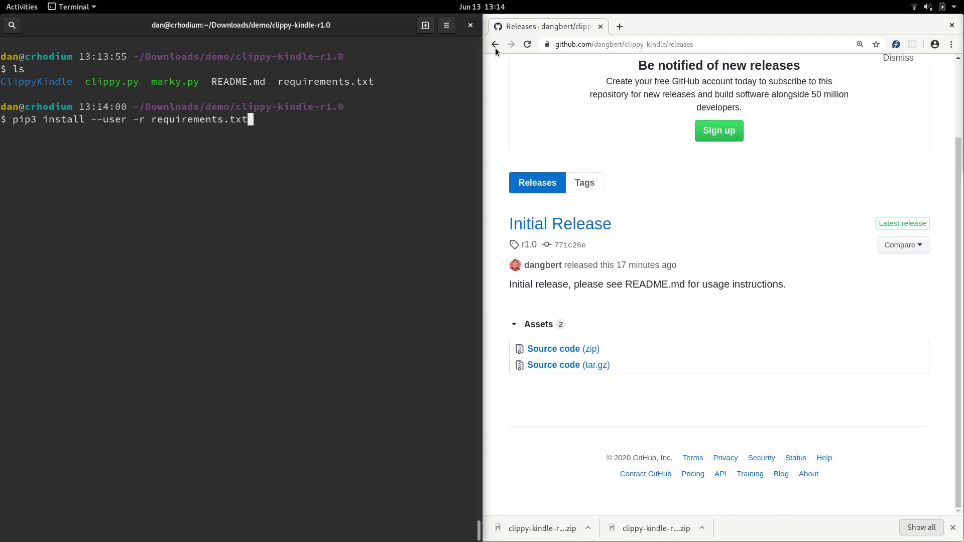
click(495, 47)
scroll(656, 241, down, 10)
scroll(658, 243, down, 5)
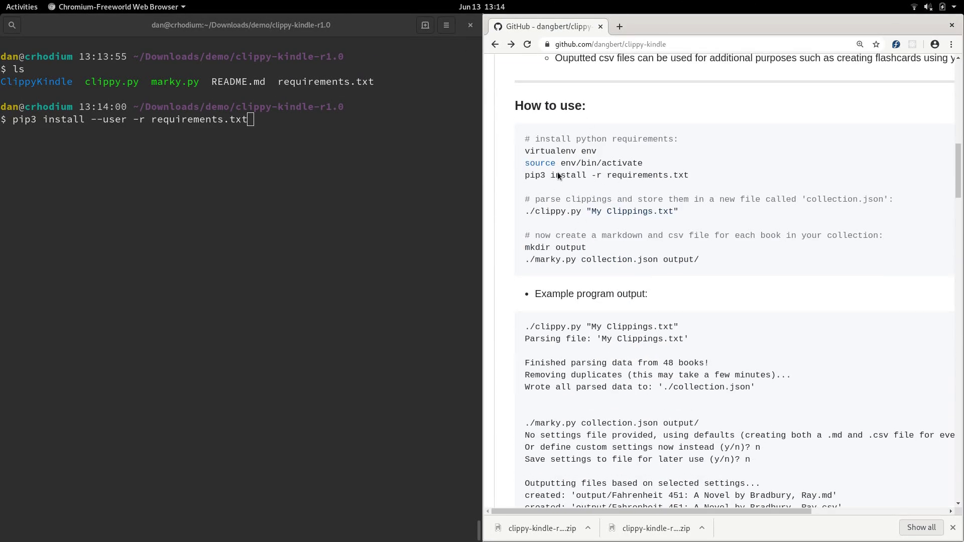
Maximize the terminal and erase the pip3 command, leaving an empty prompt
double_click(346, 25)
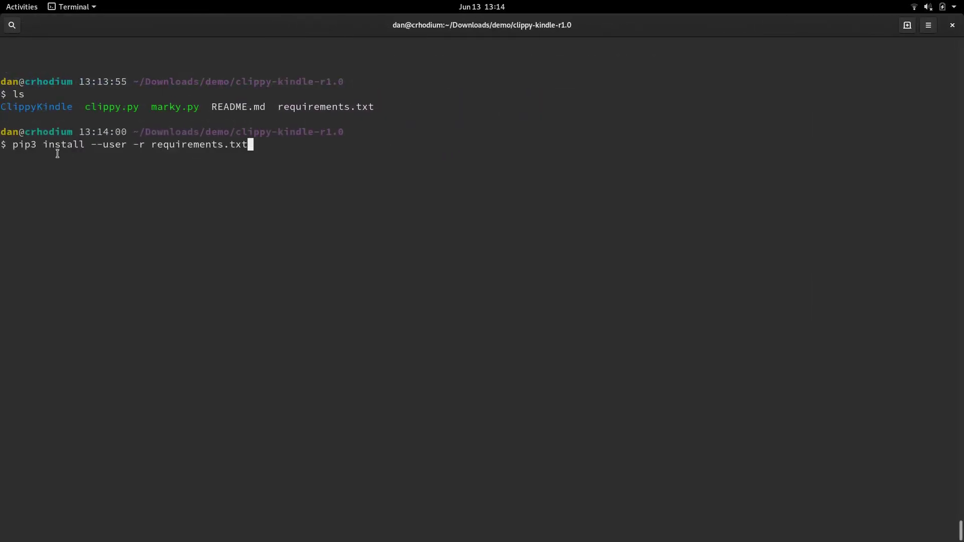
key(ctrl+a)
key(ctrl+k)
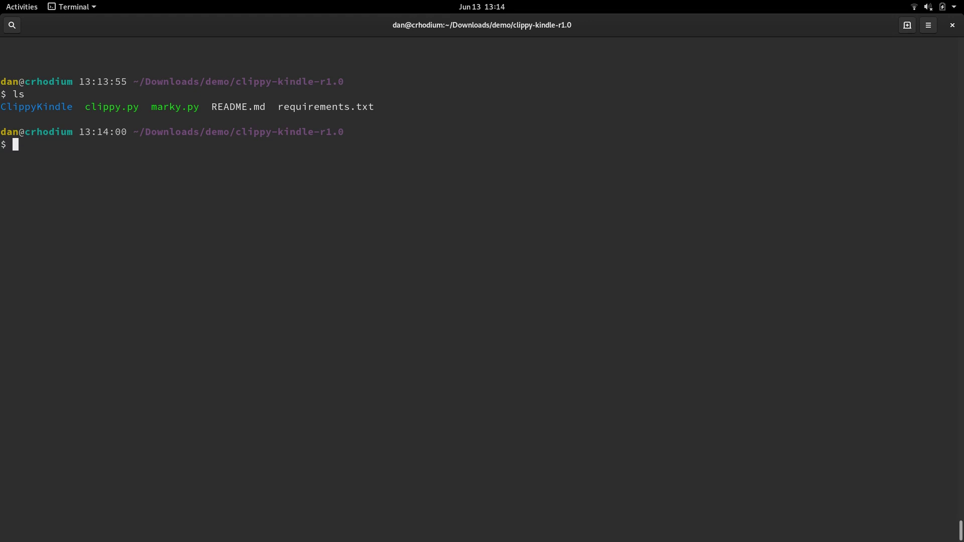
In Files, open the Kindle's documents folder, select My Clippings.txt, and copy the folder path
key(super)
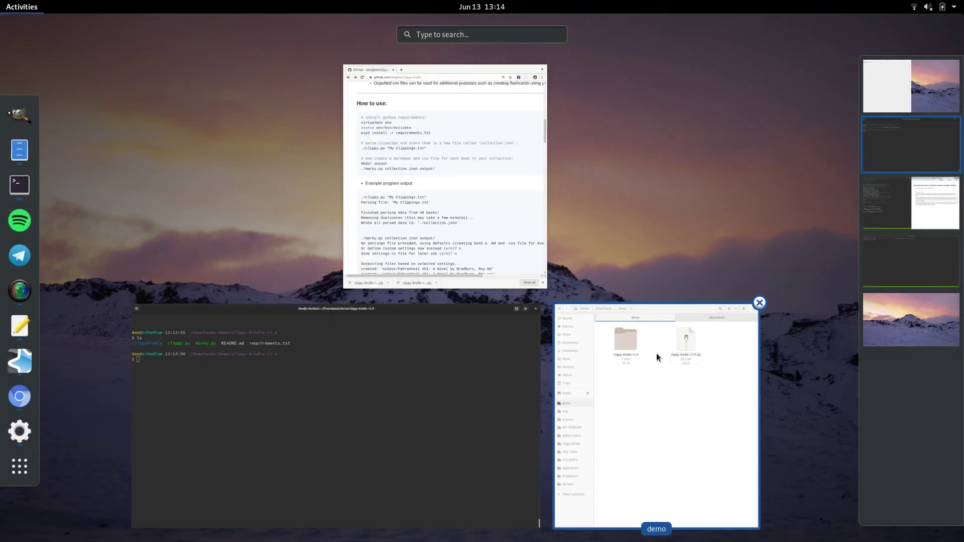
click(656, 354)
click(800, 47)
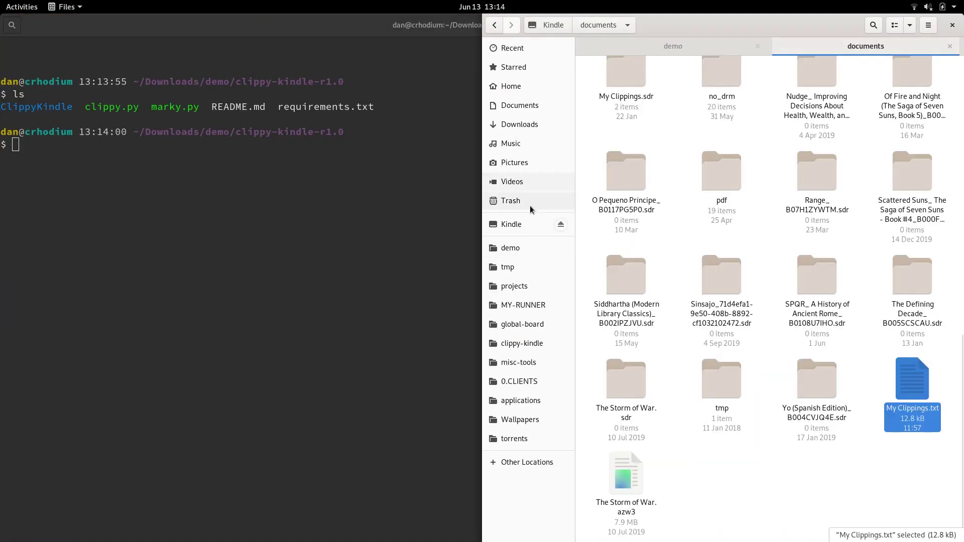
click(519, 224)
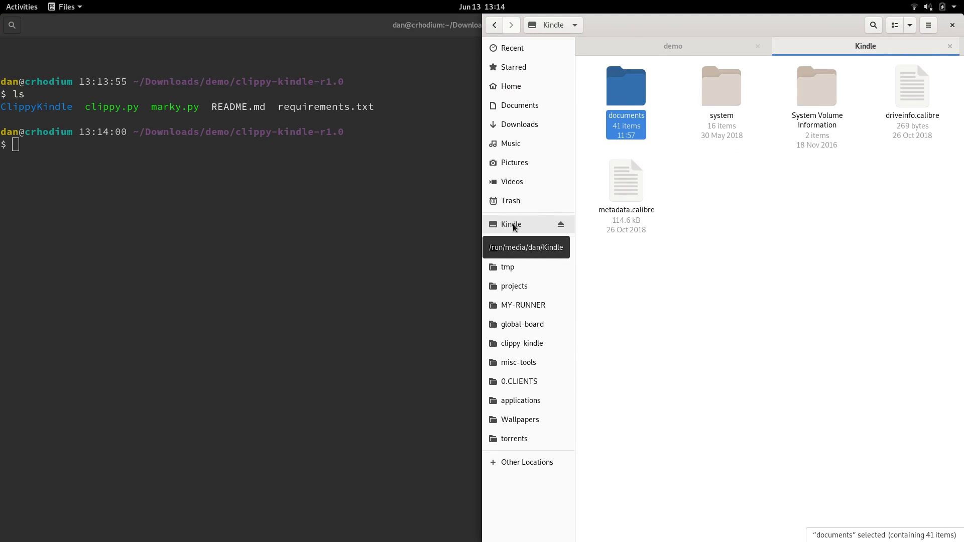
double_click(630, 95)
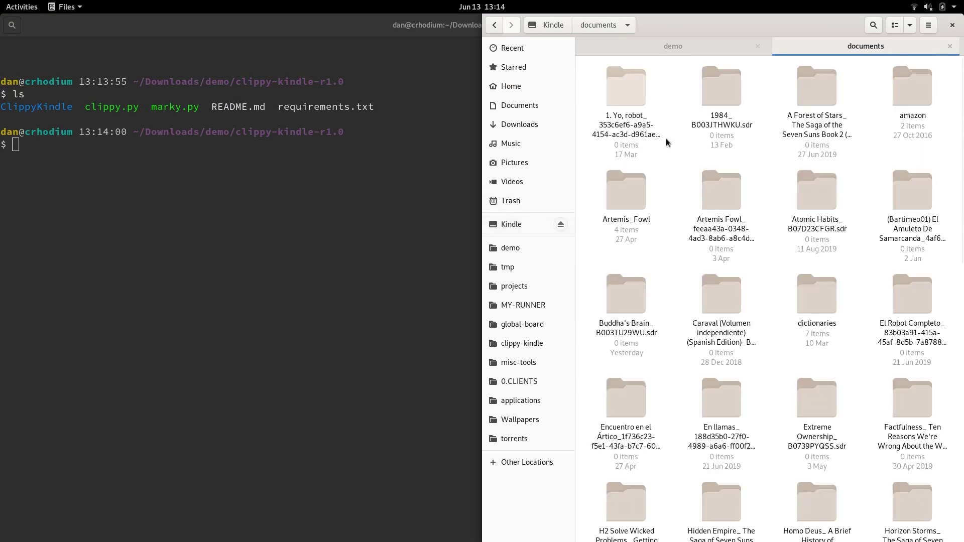
scroll(760, 291, down, 10)
click(913, 380)
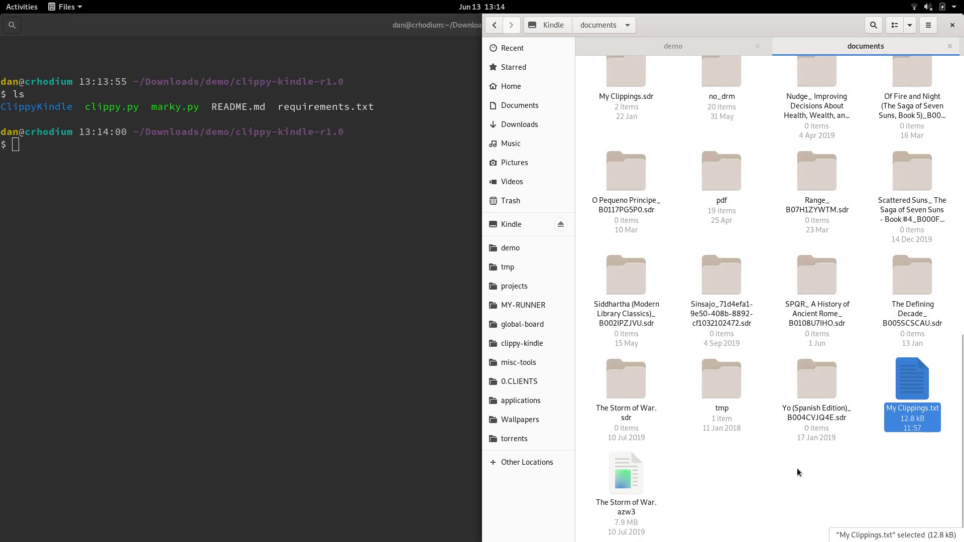
key(ctrl+l)
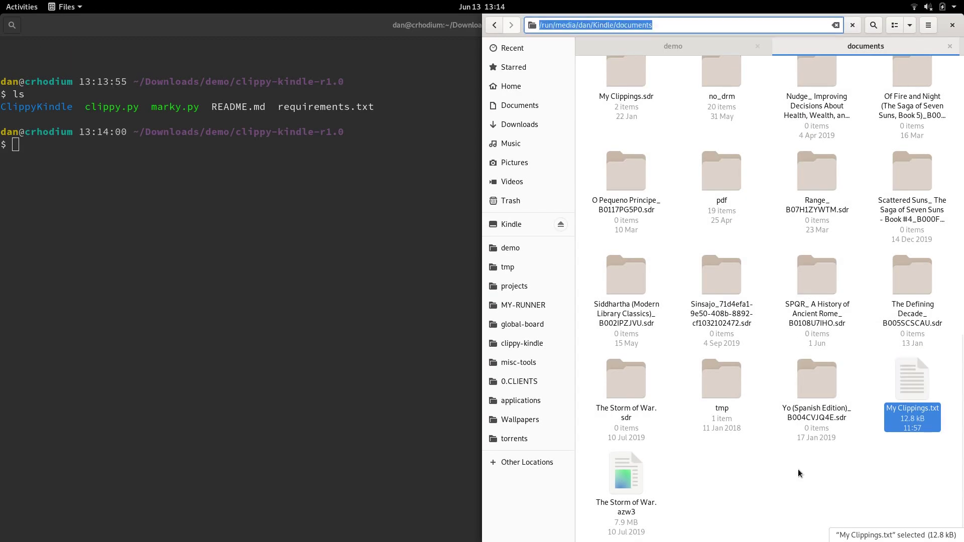
Run ./clippy.py on the Kindle's My Clippings.txt, parsing 4 books, and confirm collection.json exists
click(351, 208)
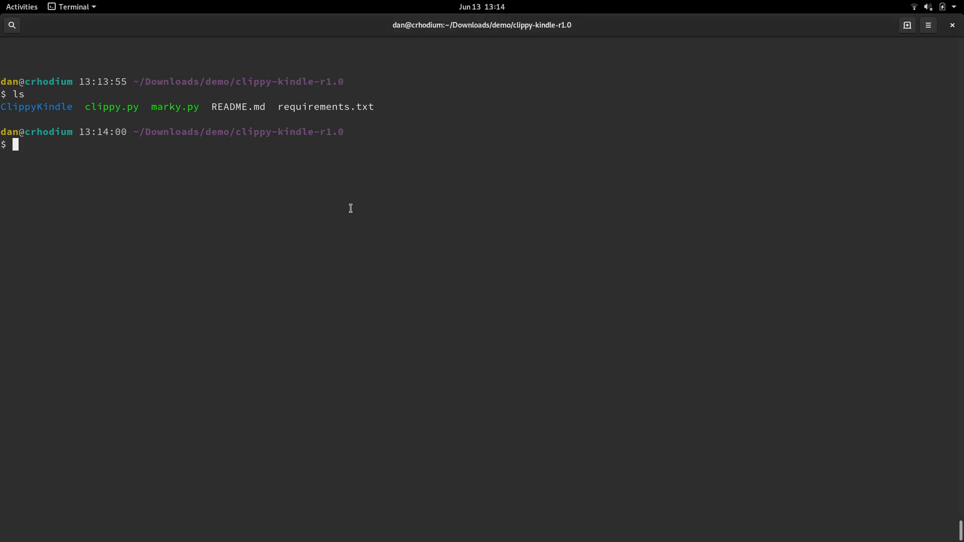
text(./cli)
key(Tab)
text(/run/media/dan/Kindle/documents/)
key(BackSpace)
key(BackSpace)
text(My)
key(Tab)
text(c)
key(BackSpace)
text(txt)
key(Return)
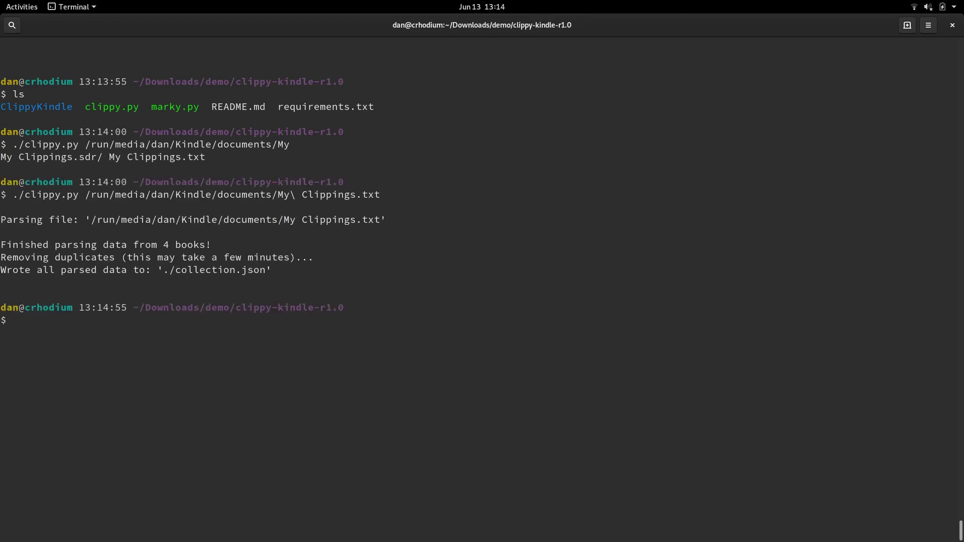
text(ls)
key(Return)
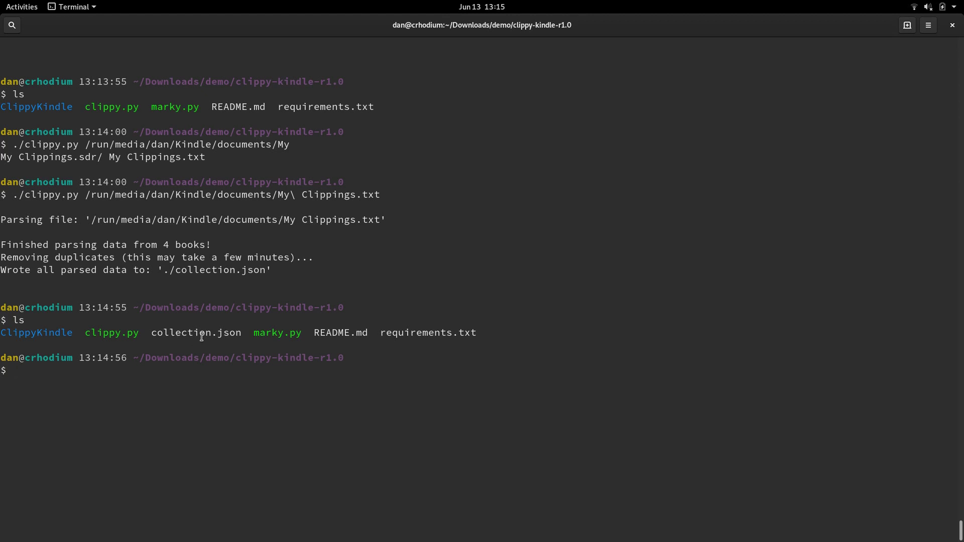
Clear the terminal, list files, and run ./marky.py alone to display its usage help
key(ctrl+l)
text(ls)
key(Return)
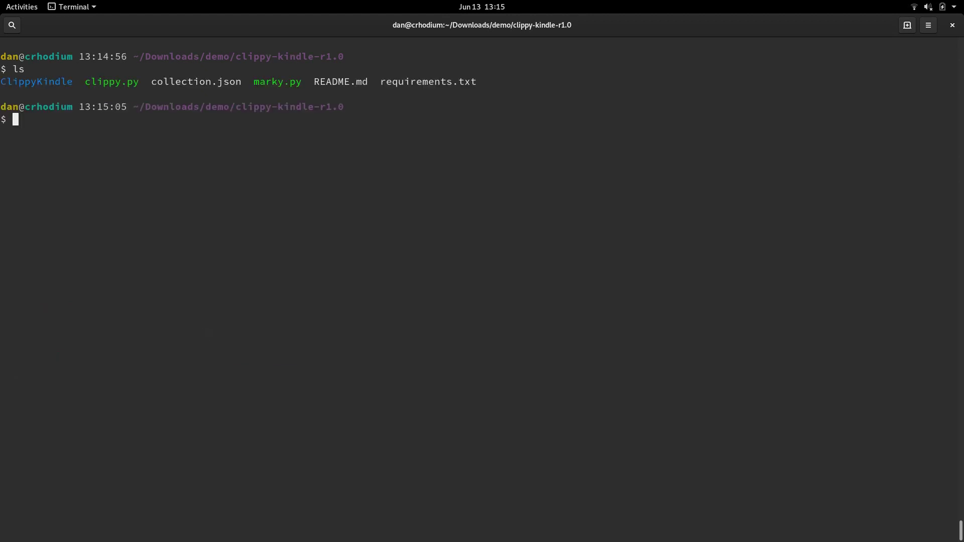
text(./mar)
key(Tab)
key(Return)
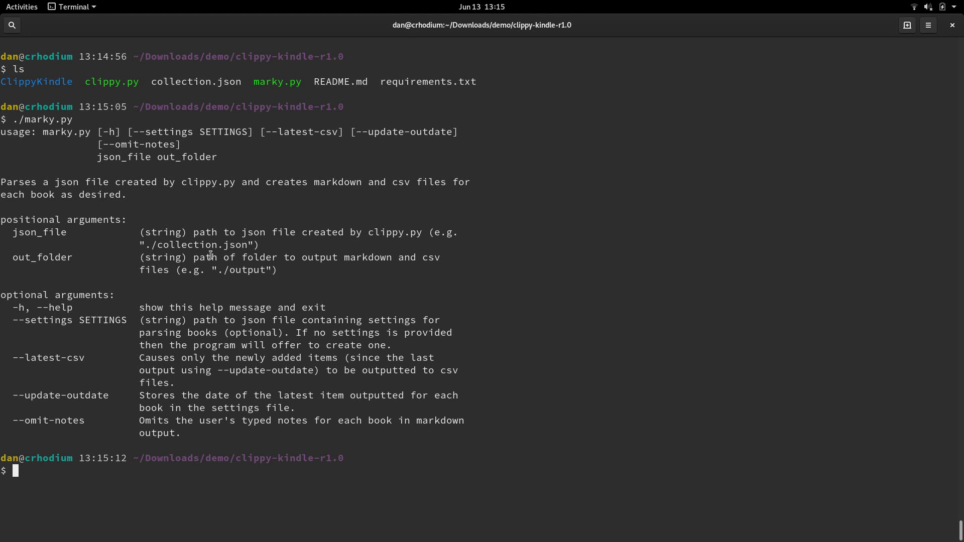
Build the command './marky.py collection.json output --update-outdate' without running it
key(Up)
text(co)
key(Tab)
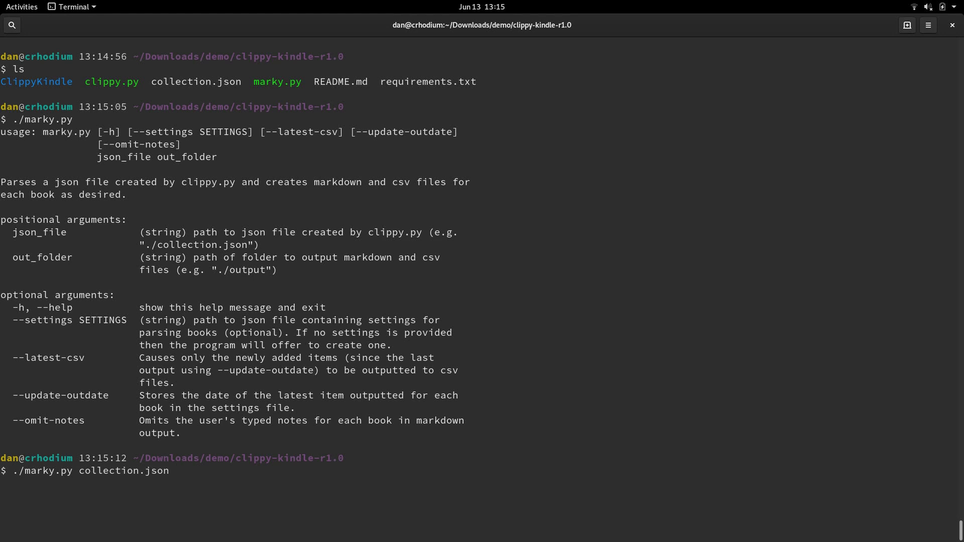
text(output)
double_click(66, 398)
middle_click(66, 397)
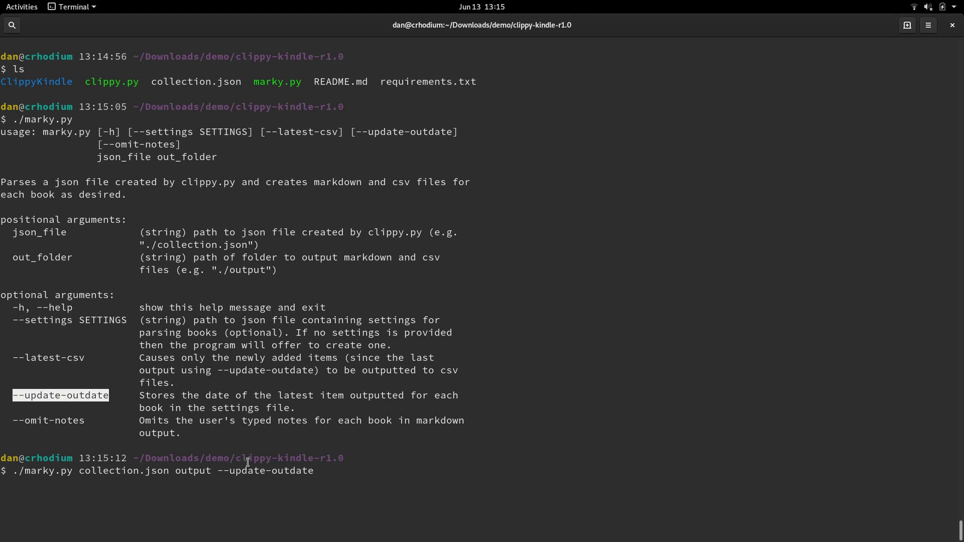
click(360, 468)
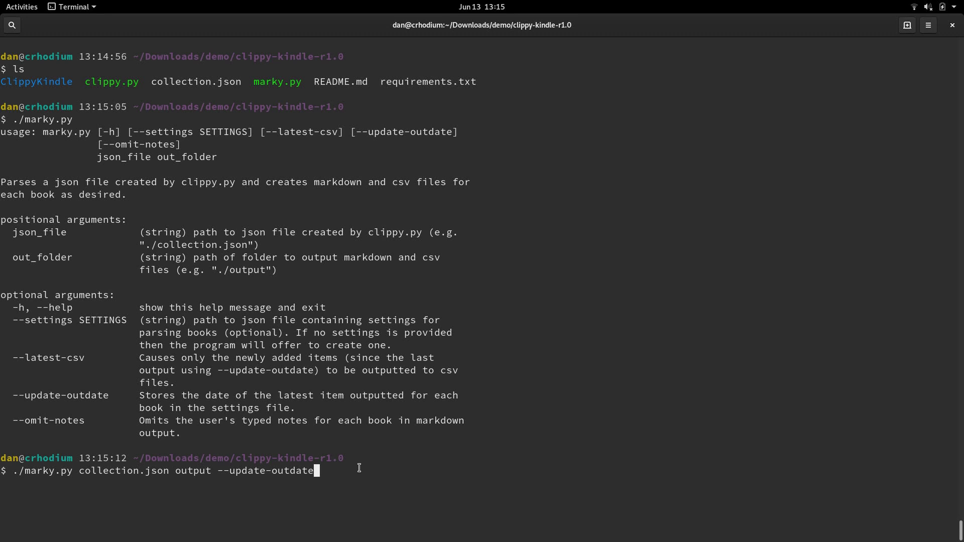
Run marky.py, answer n to custom settings and y to saving them, then list the files
key(Return)
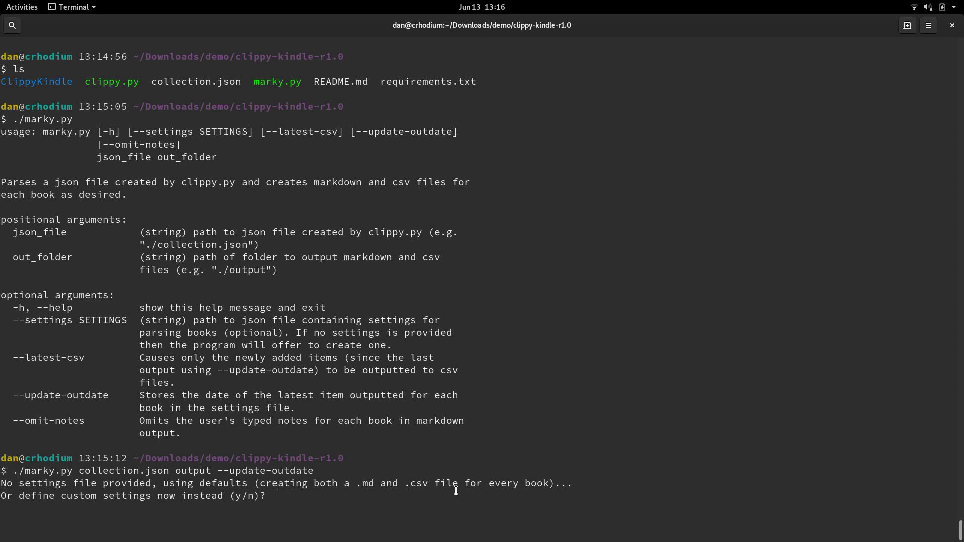
text(n)
key(Return)
text(y)
key(Return)
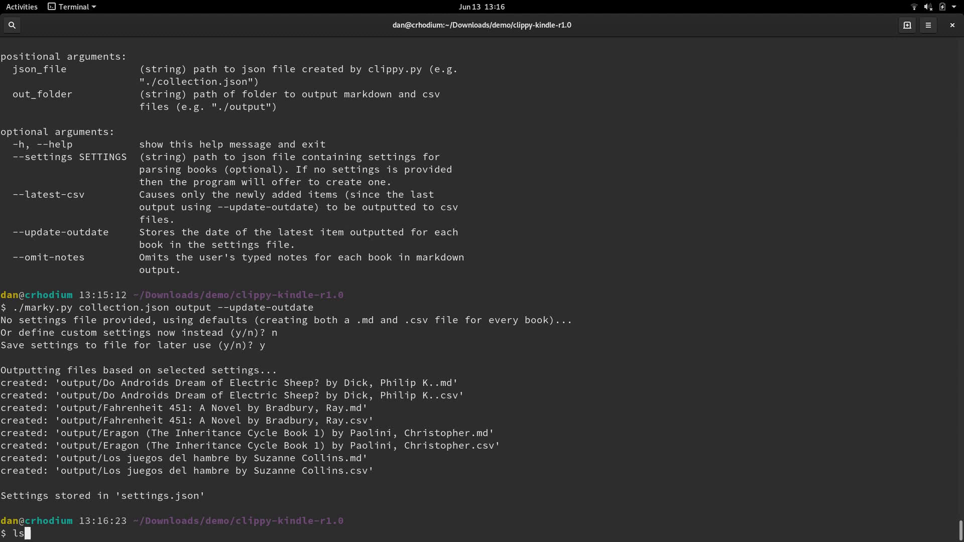
text(ls)
key(Return)
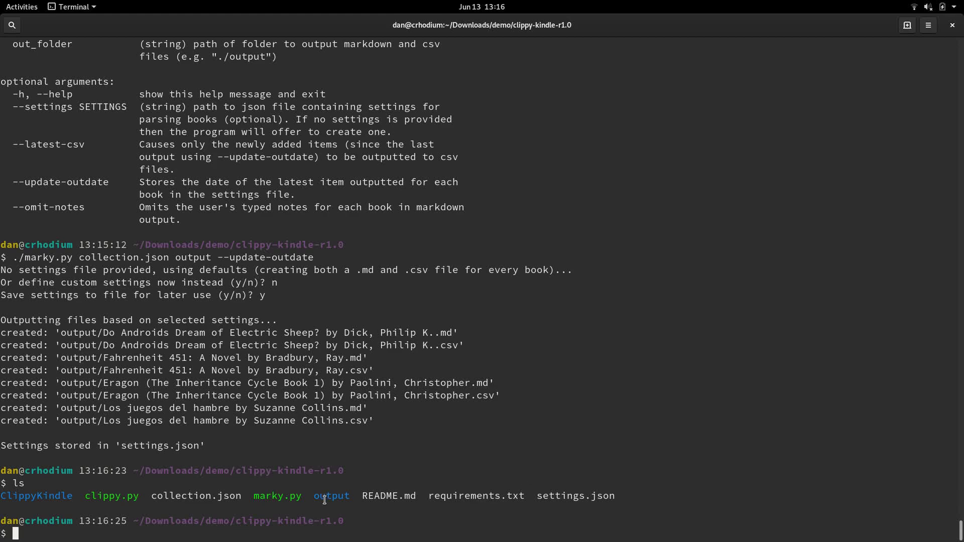
Bring up Files and browse to demo > clippy-kindle-r1.0 > output, maximized
key(super)
click(613, 328)
click(668, 46)
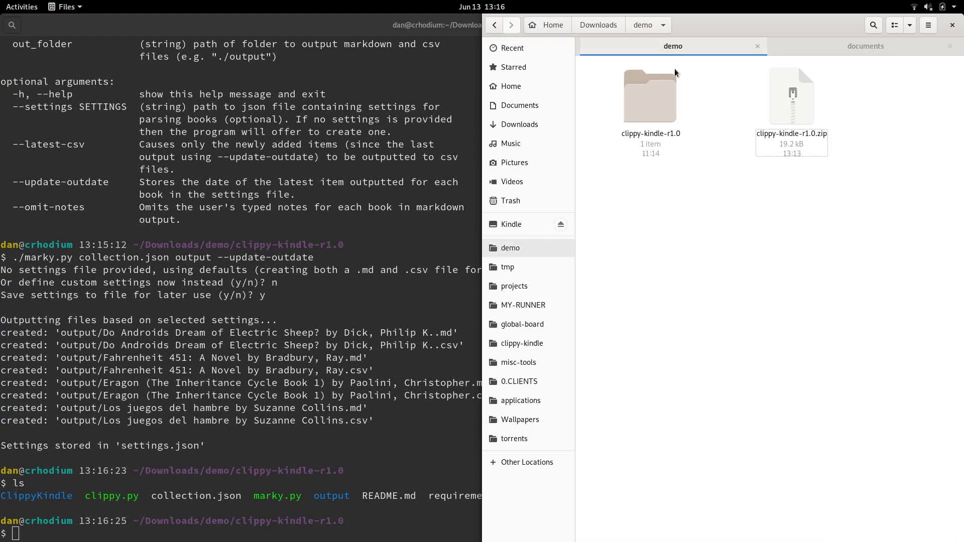
double_click(674, 74)
double_click(864, 95)
double_click(800, 33)
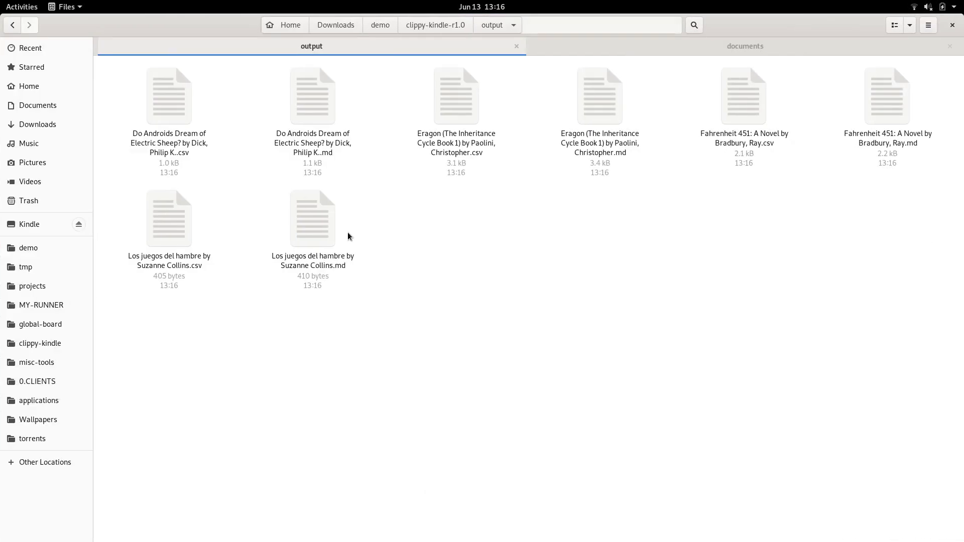
Open the Los juegos del hambre CSV with LibreOffice Calc
click(186, 249)
click(290, 230)
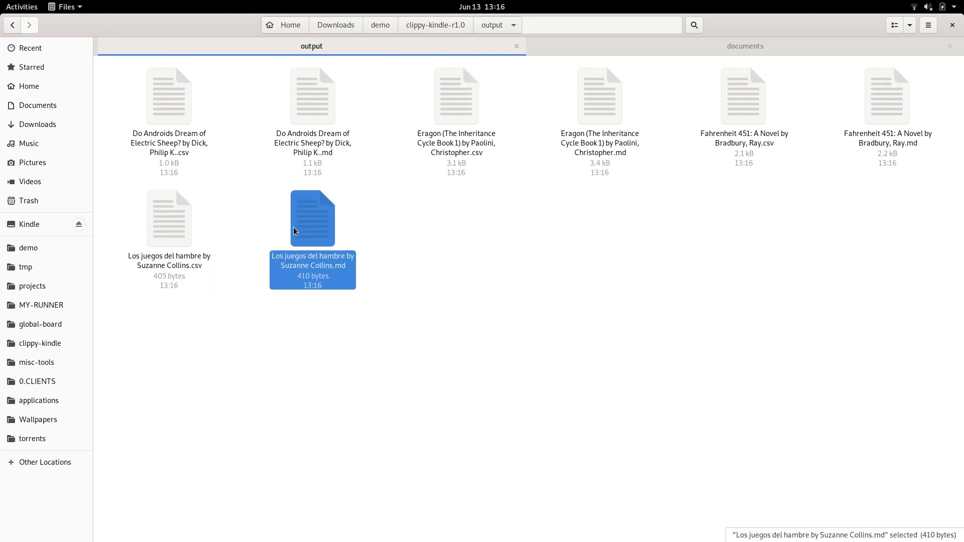
right_click(174, 239)
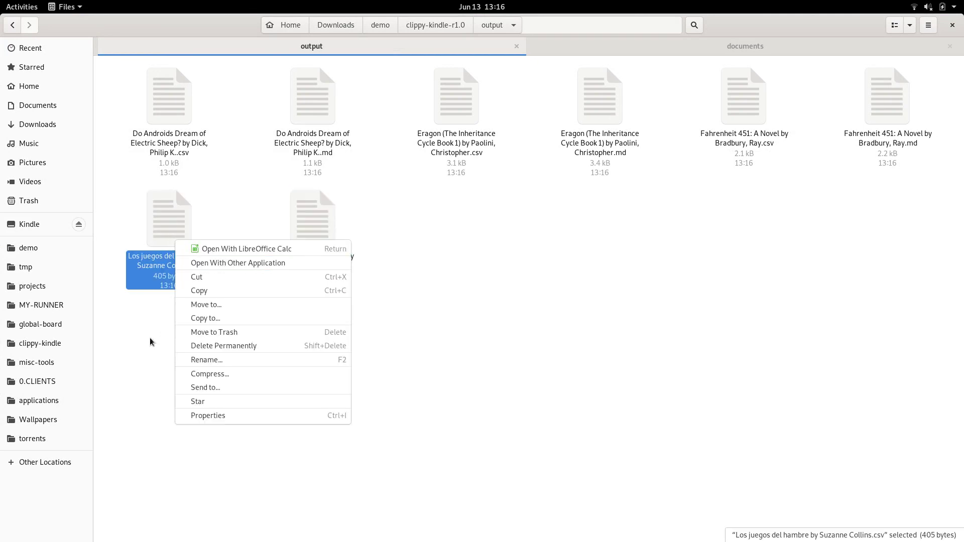
click(170, 255)
right_click(185, 249)
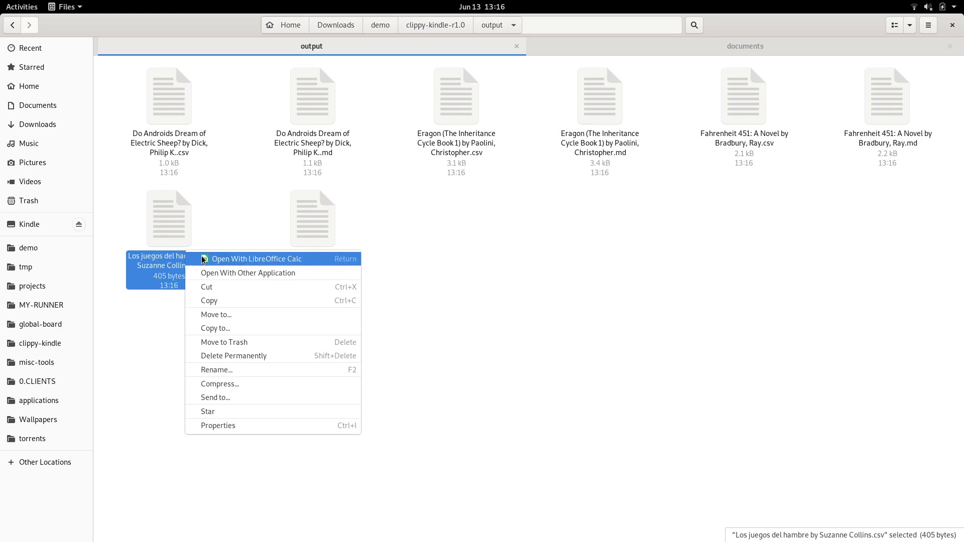
click(206, 259)
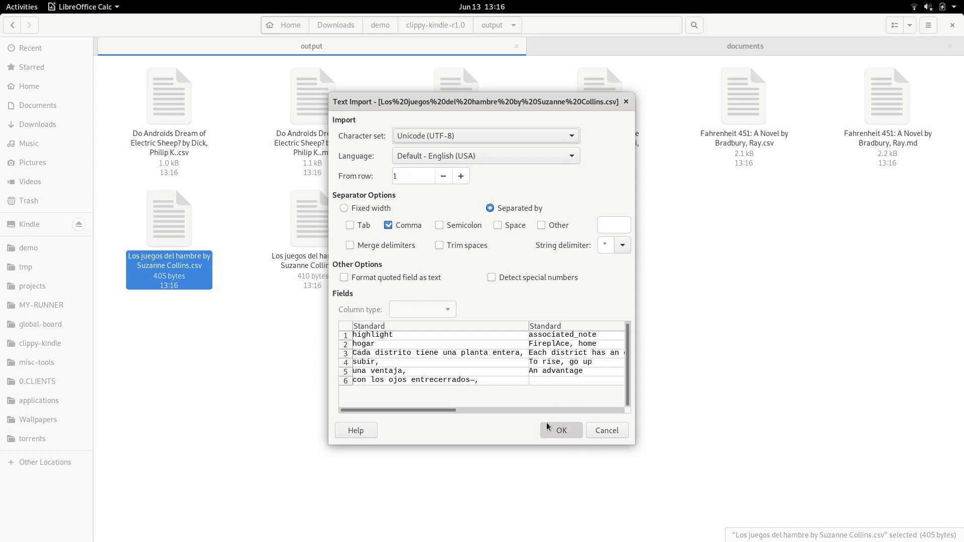
Load the CSV into a maximized Calc sheet and make the header row bold
click(561, 431)
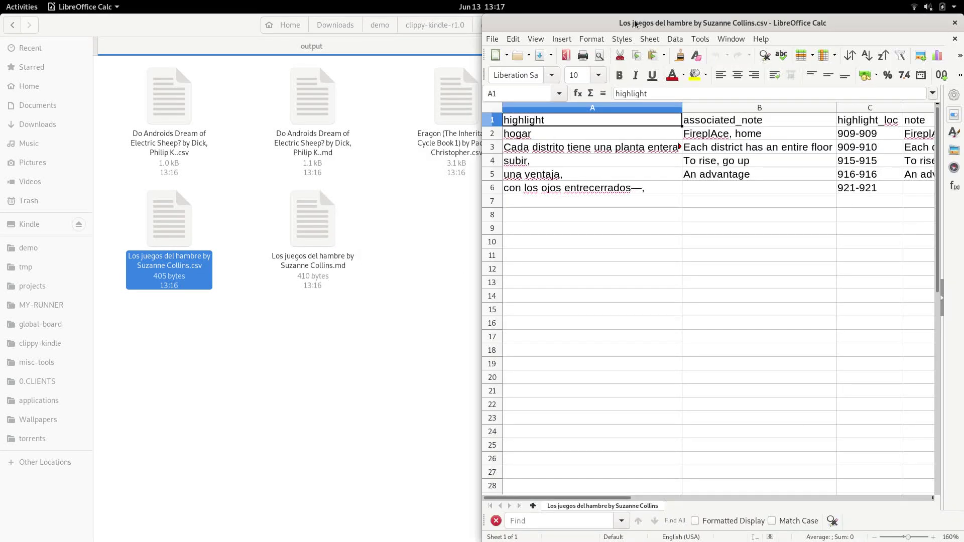
double_click(635, 24)
scroll(476, 243, up, 2)
click(14, 121)
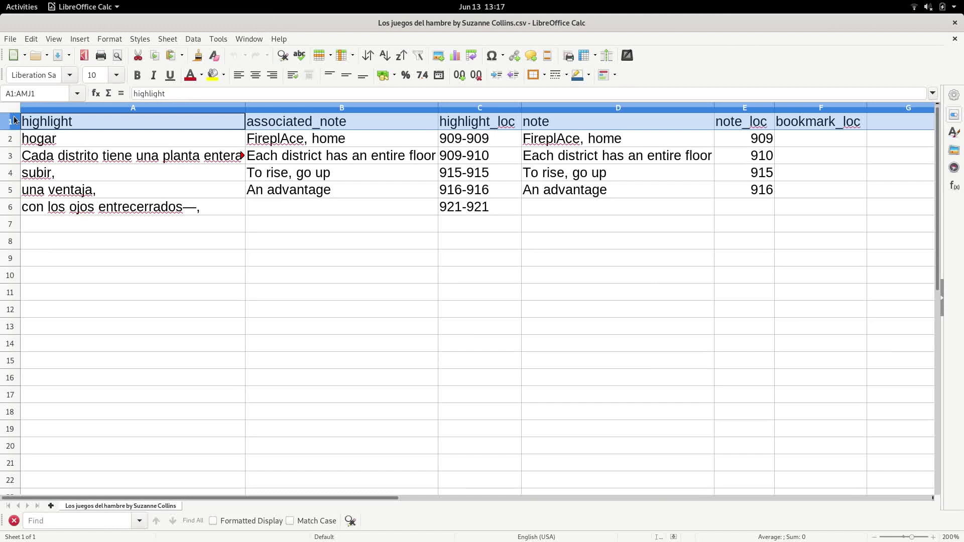
key(ctrl+b)
click(143, 258)
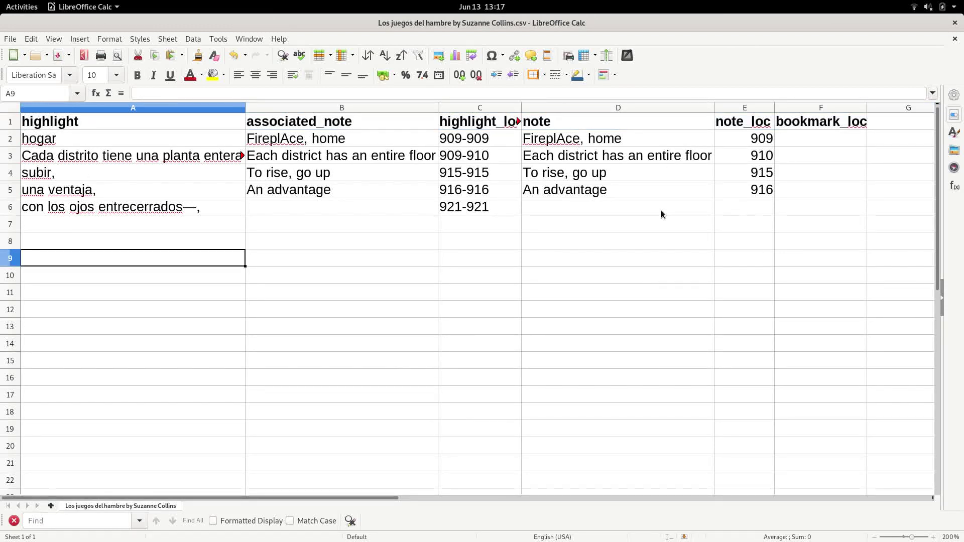
Correct the note to 'Fireplace, home' and add 'With the eyes narrowed' in B6
click(322, 190)
scroll(321, 190, up, 4)
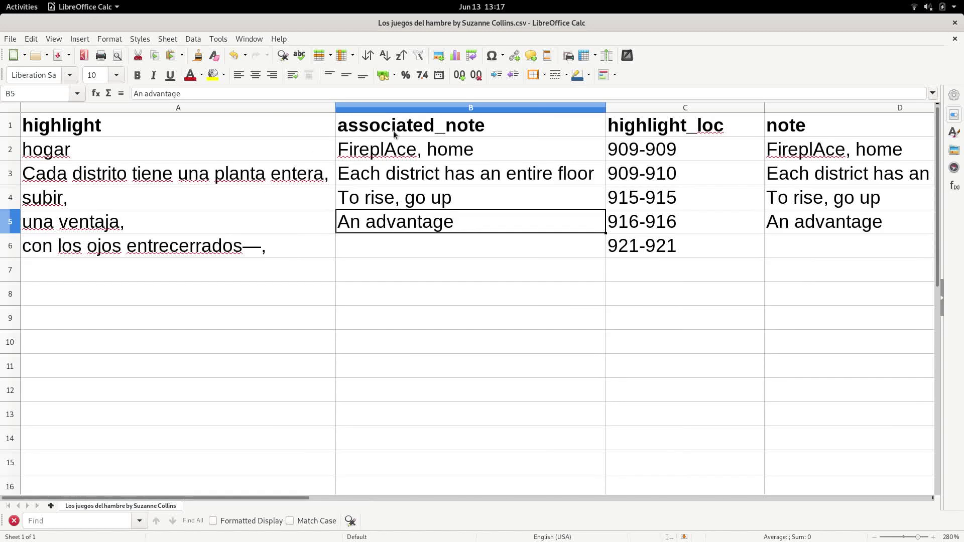
click(170, 108)
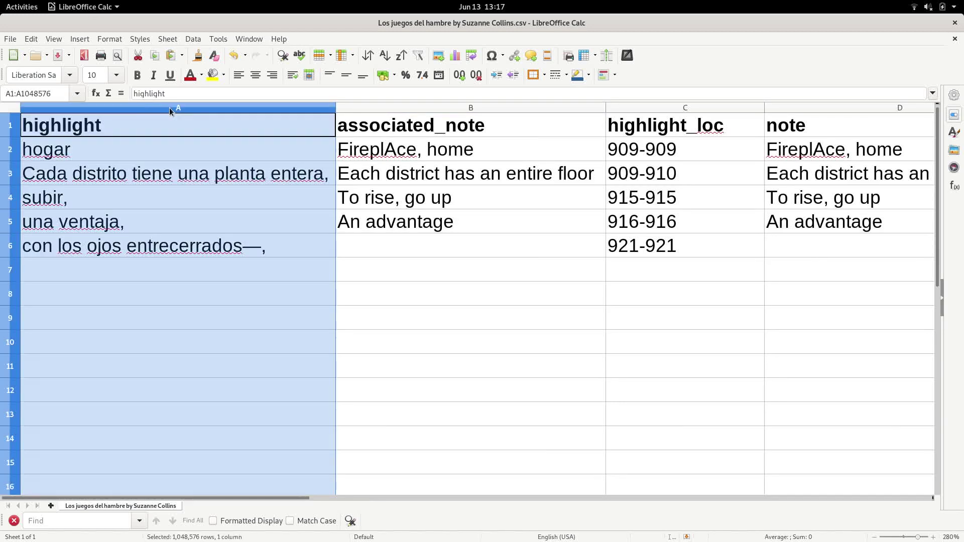
click(162, 208)
click(400, 107)
click(397, 158)
double_click(397, 158)
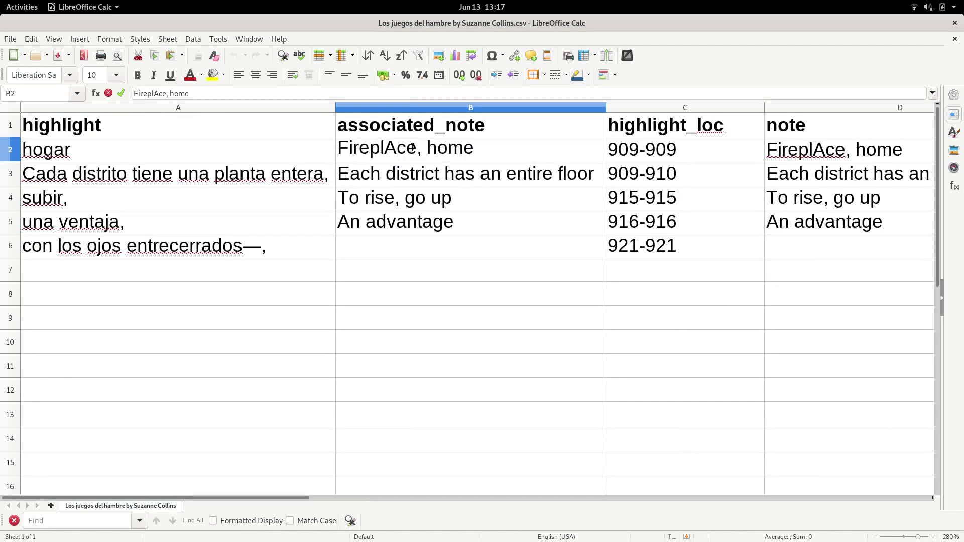
key(BackSpace)
text(a)
key(Return)
click(401, 255)
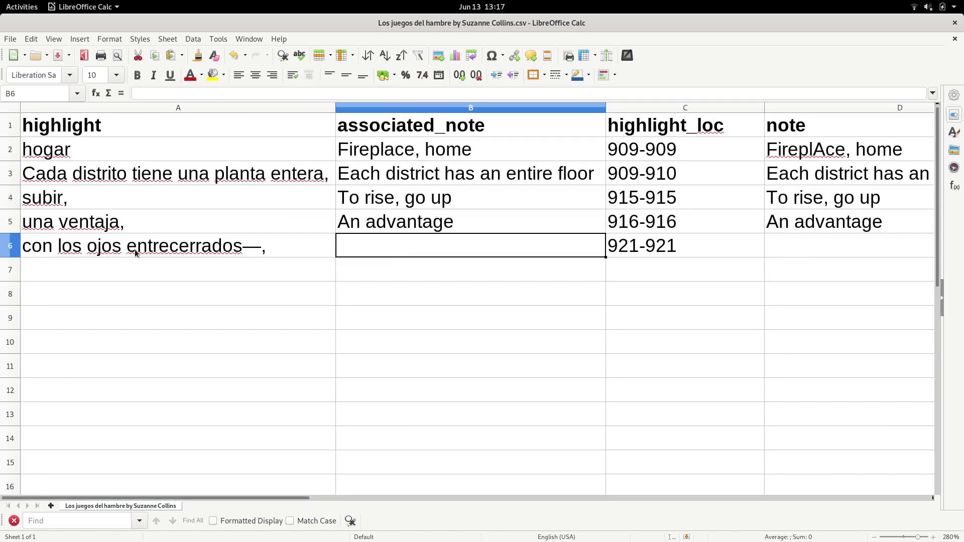
text(With the eyes)
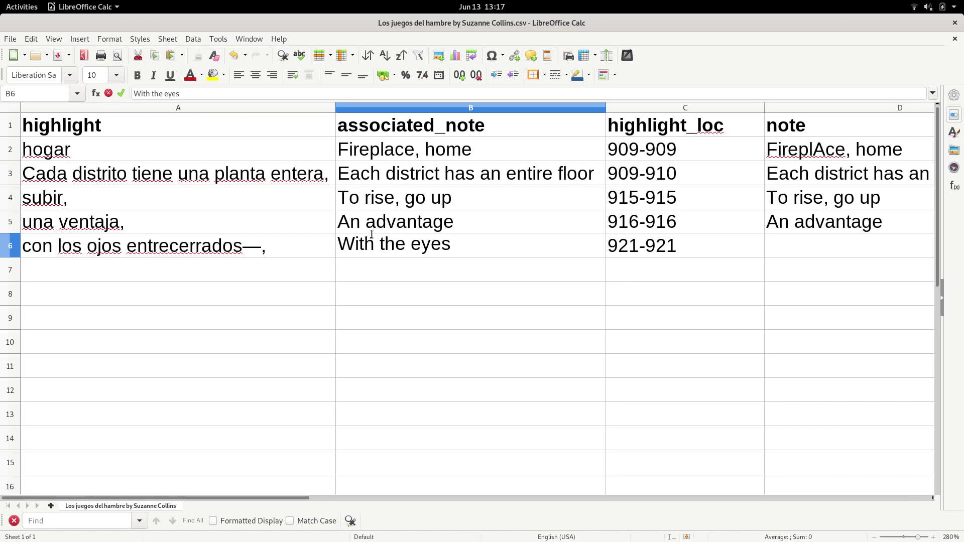
text( narrowed)
key(Return)
Delete the highlight header row so the vocabulary starts at row 1
click(95, 131)
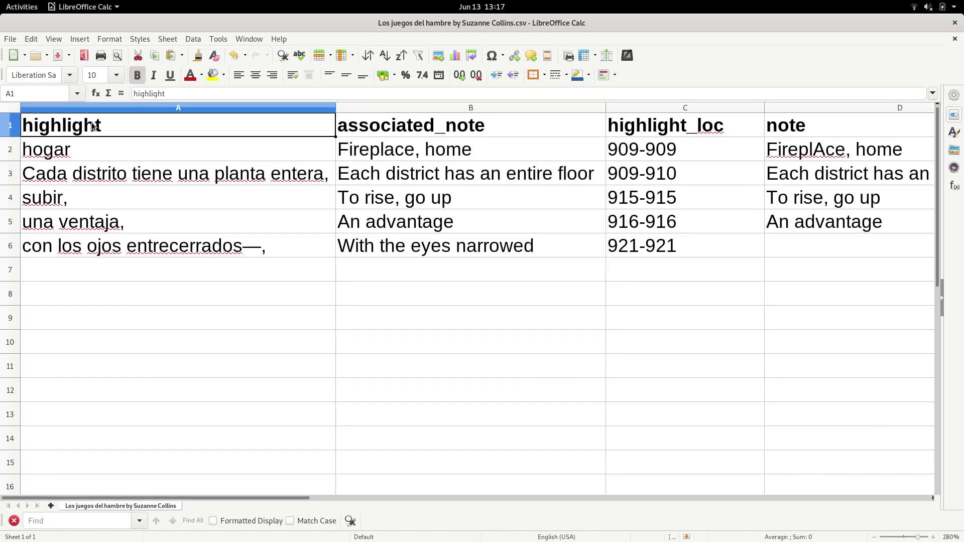
drag(95, 130, 429, 248)
click(404, 300)
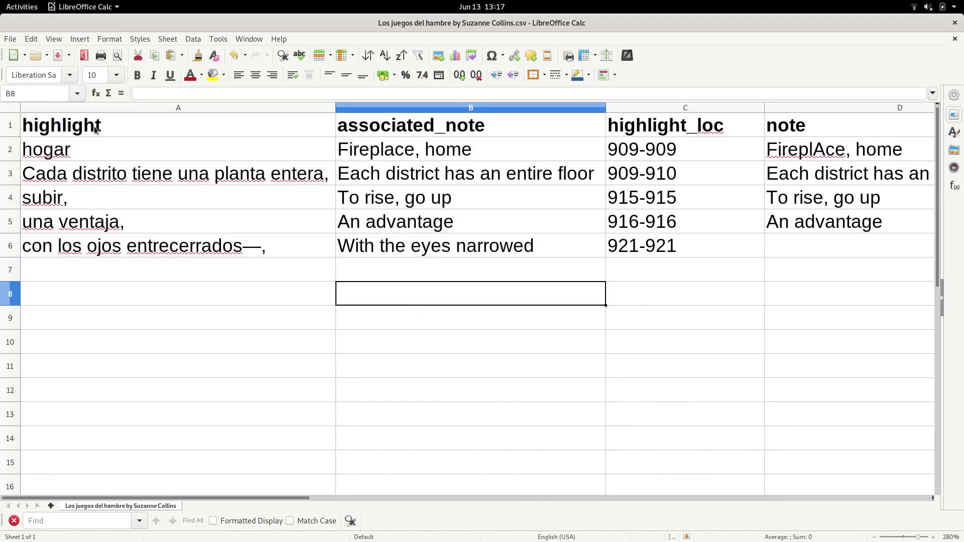
drag(96, 130, 385, 135)
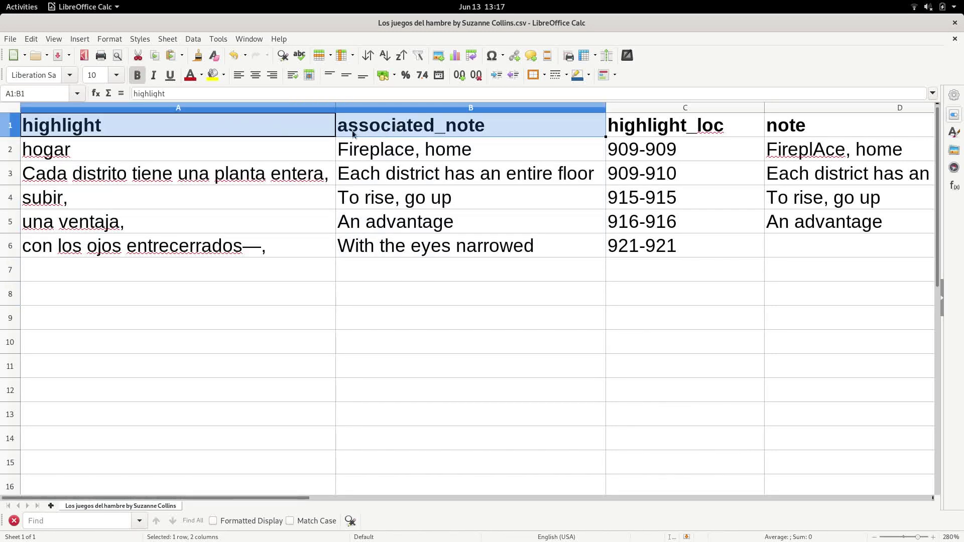
right_click(10, 127)
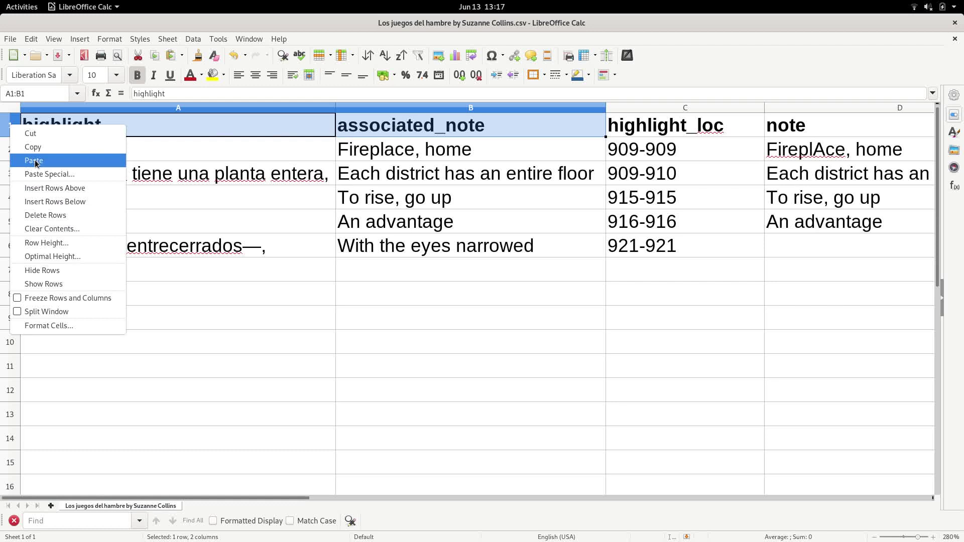
click(50, 216)
click(177, 173)
Save the file in Text CSV format and tile Calc onto the right half
key(ctrl+s)
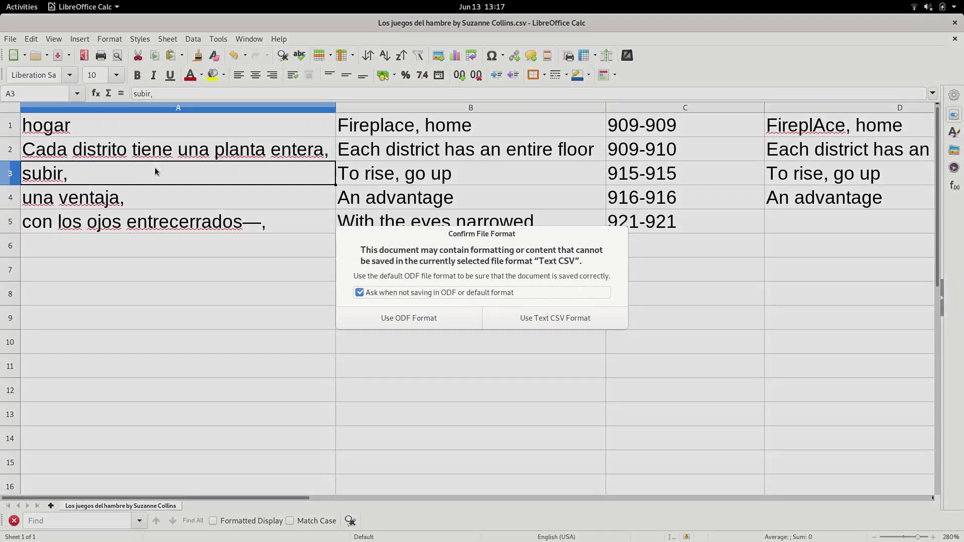
click(528, 317)
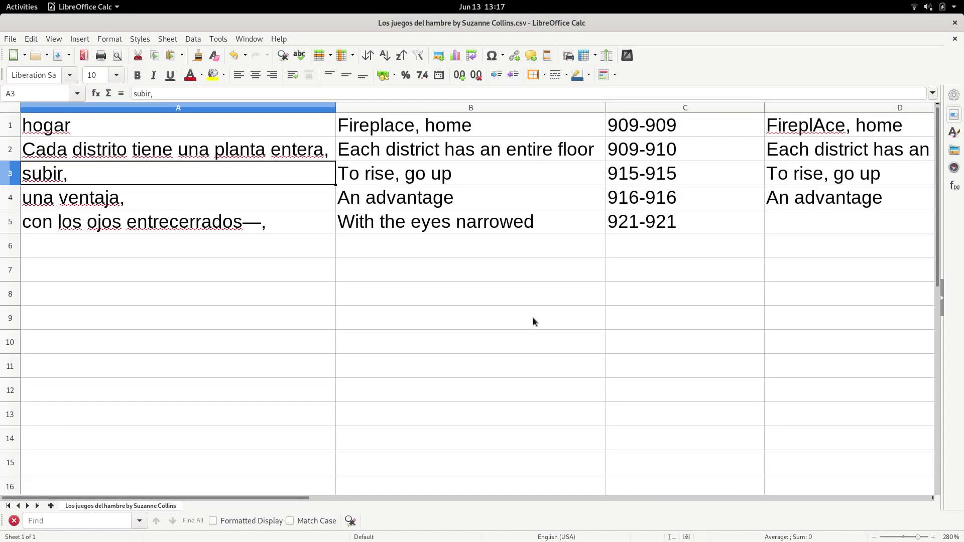
key(super+Right)
scroll(534, 322, down, 5)
Start a File > Import of the Los juegos del hambre CSV in Anki
key(super+Page_Up)
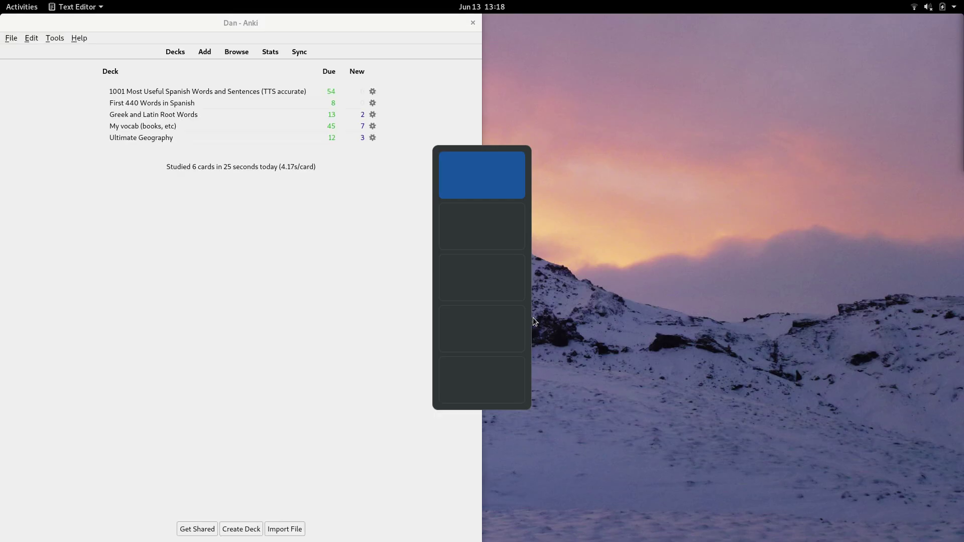
key(super+shift+Page_Down)
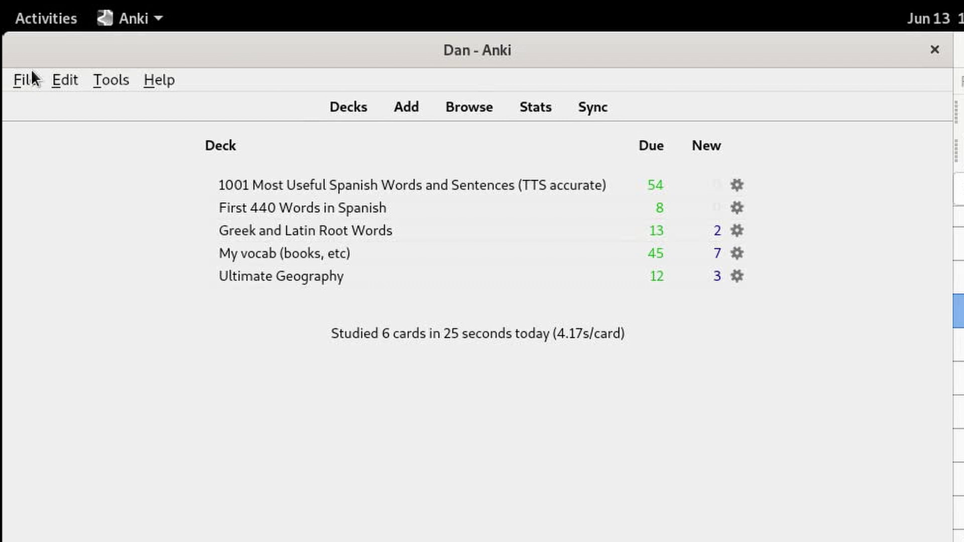
click(32, 73)
click(59, 130)
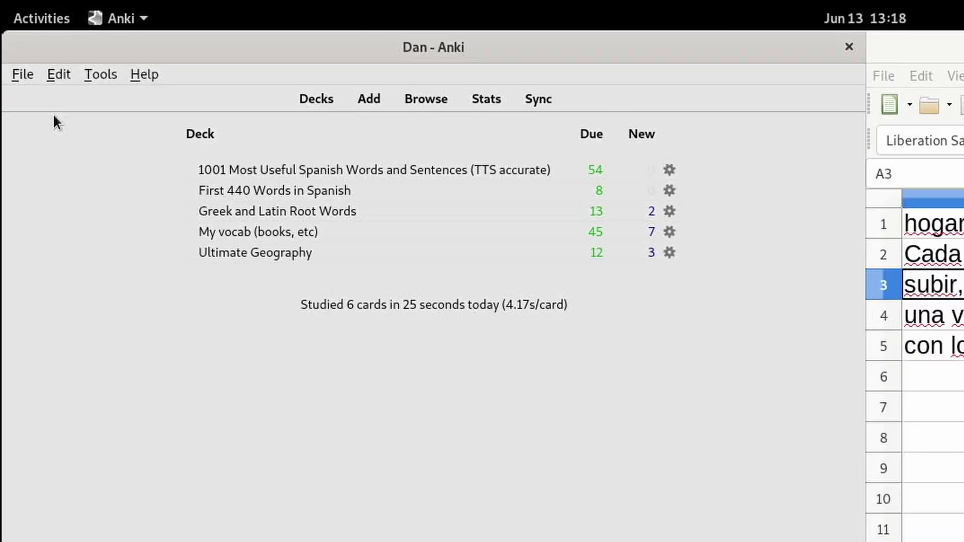
double_click(505, 413)
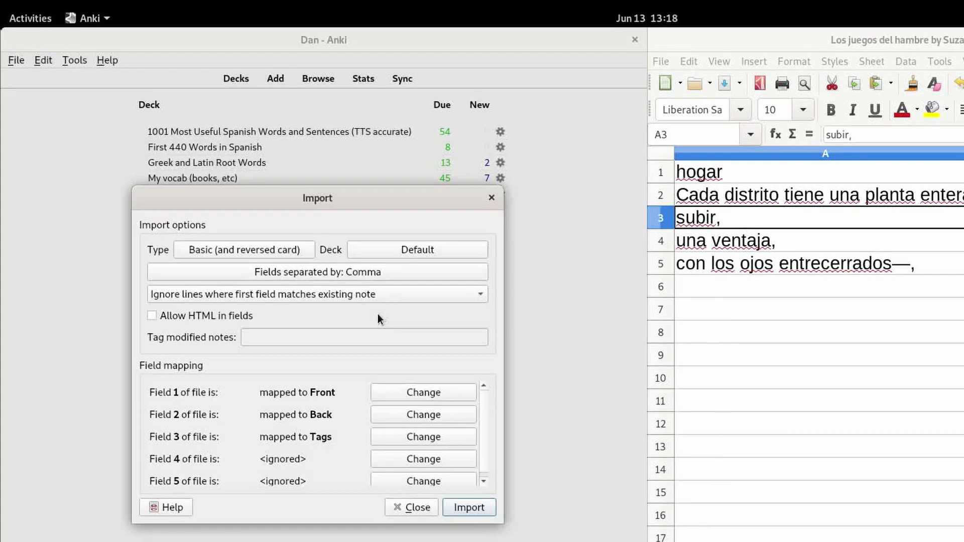
drag(358, 200, 365, 125)
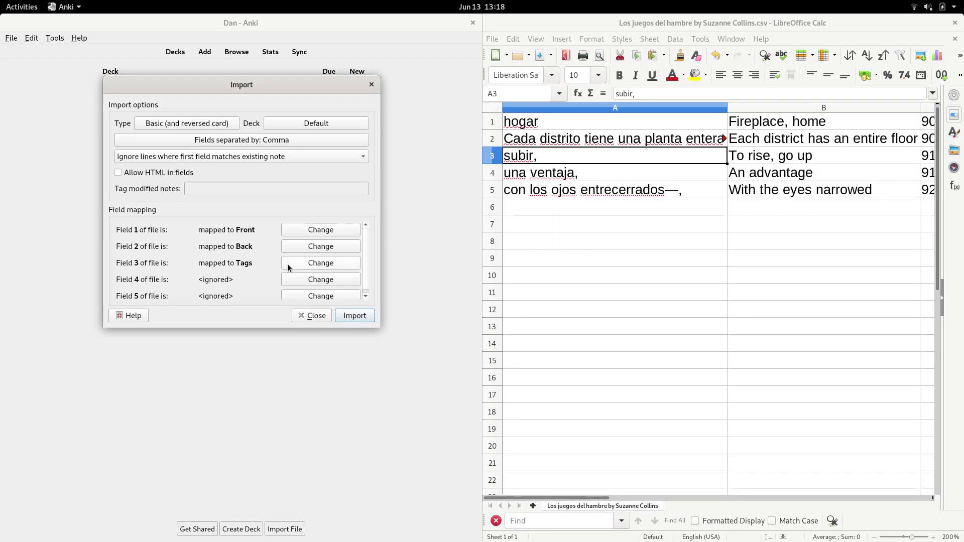
Set Field 3 to be ignored and keep the Basic (and reversed card) note type
click(305, 263)
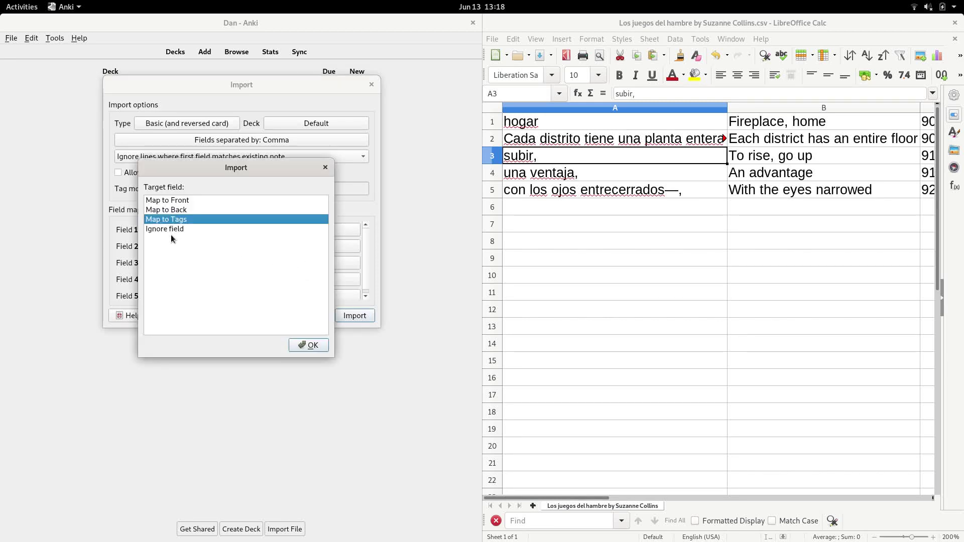
click(172, 231)
click(306, 345)
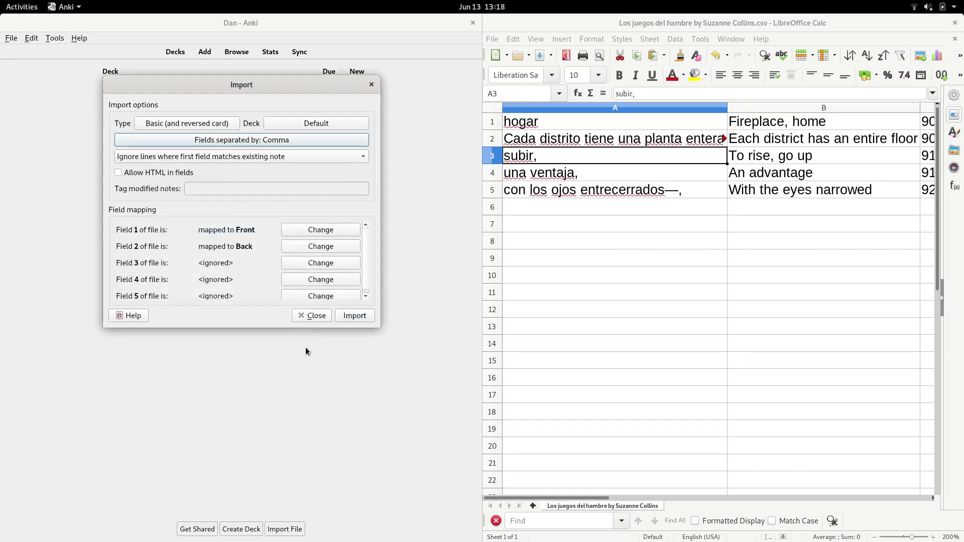
click(182, 126)
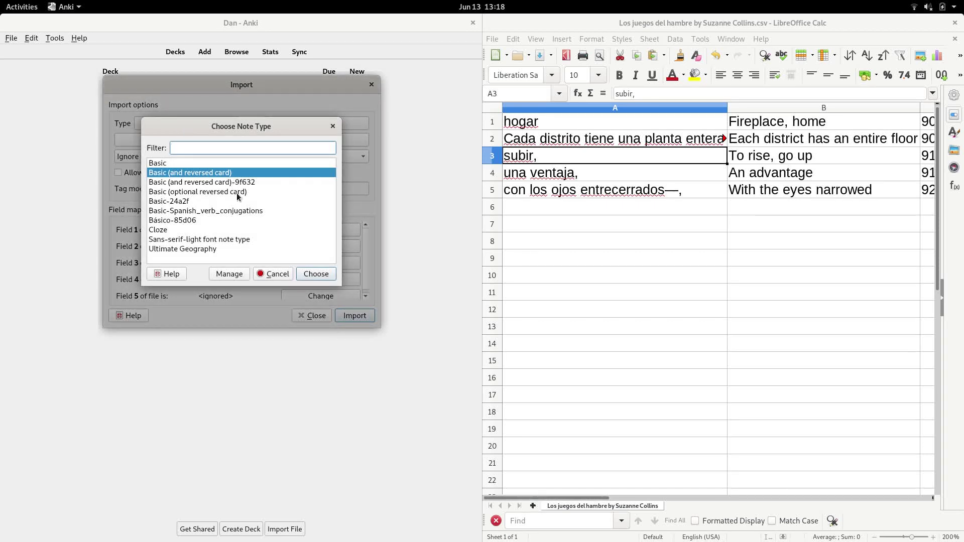
click(308, 274)
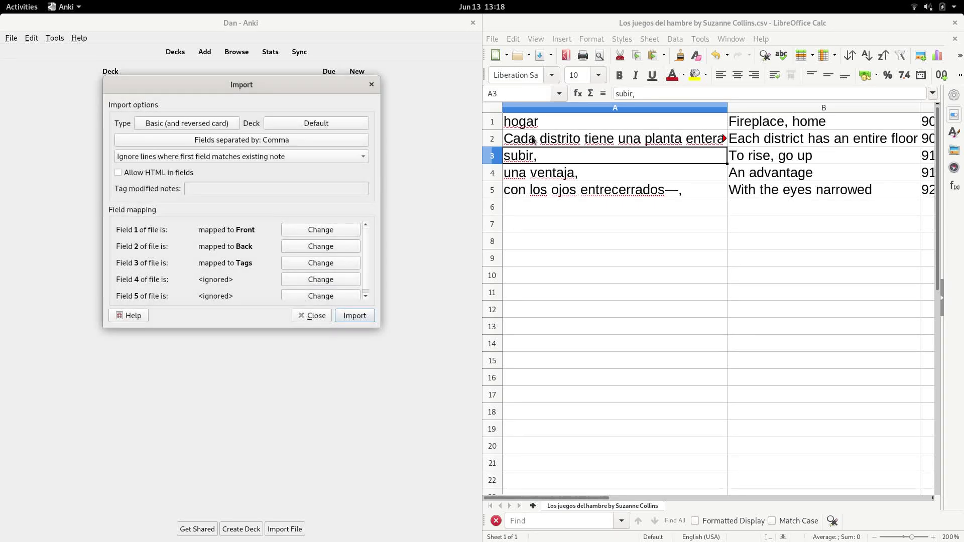
Check the word and meaning cells in Calc to confirm the field order
drag(546, 125, 799, 126)
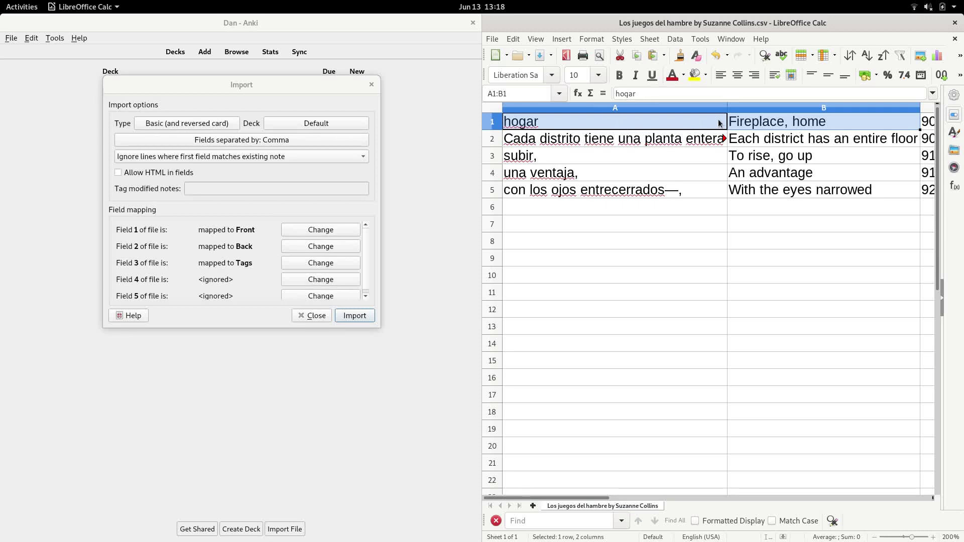
click(690, 132)
click(594, 124)
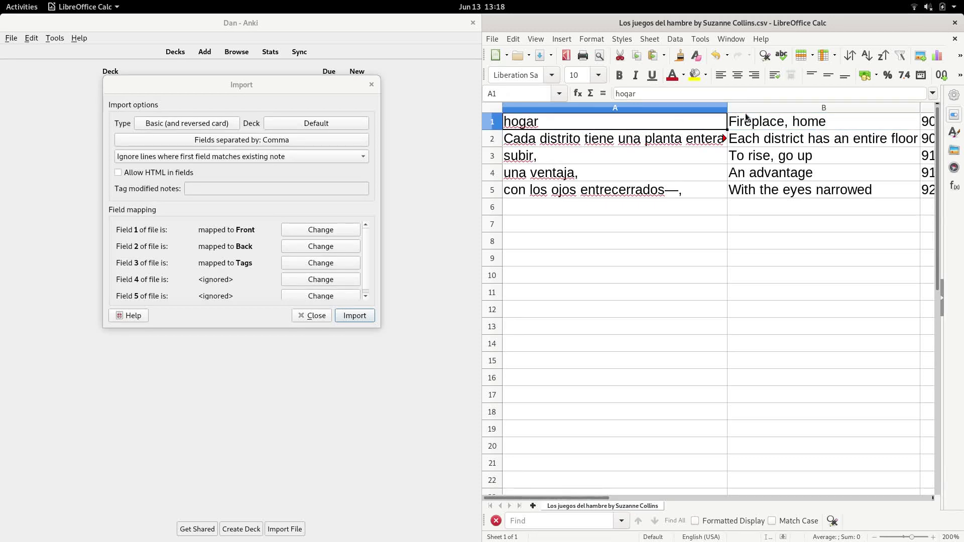
click(782, 123)
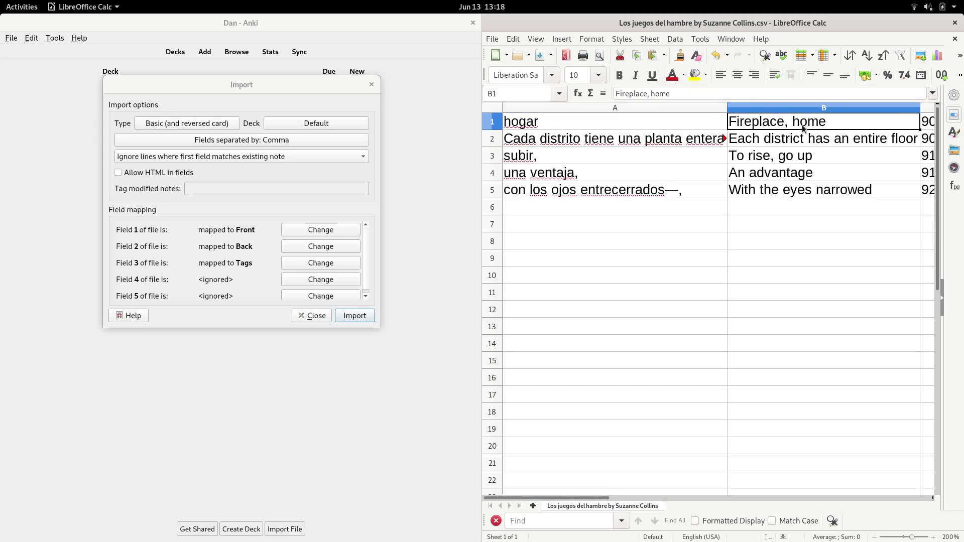
click(302, 125)
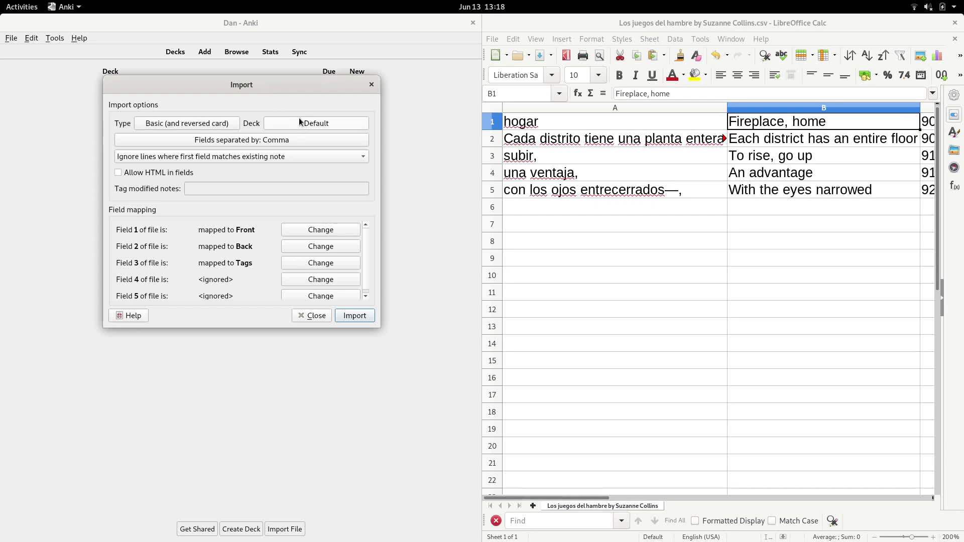
Create a new deck named Youtube as the import destination
click(310, 124)
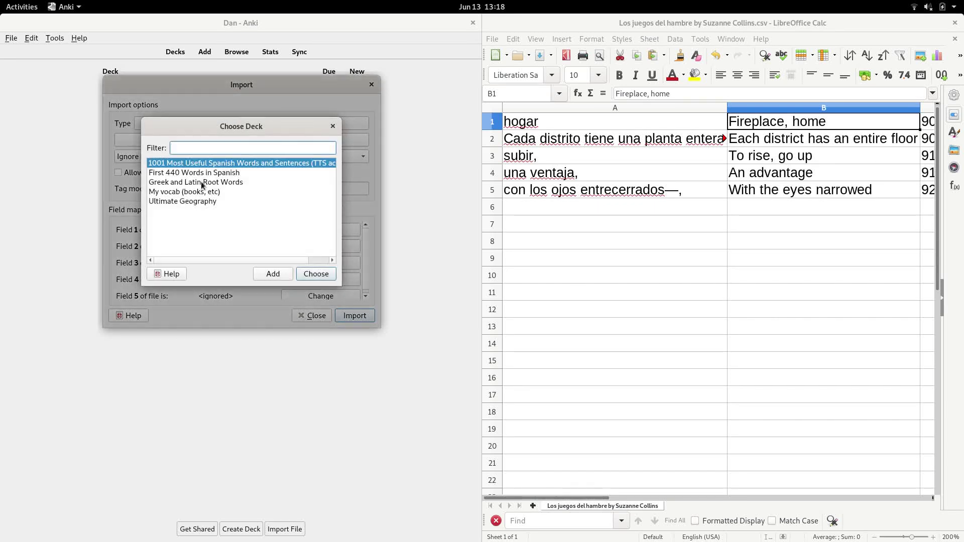
click(181, 193)
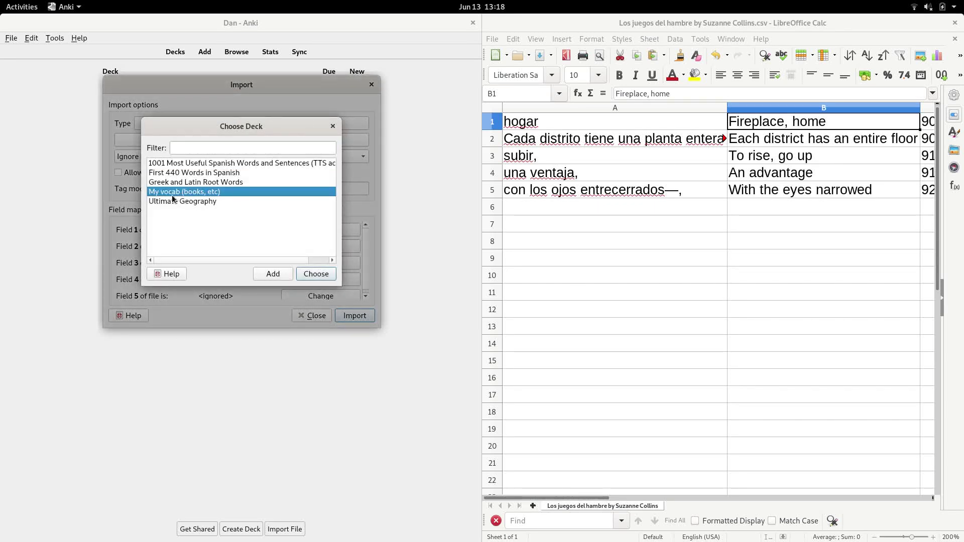
click(273, 274)
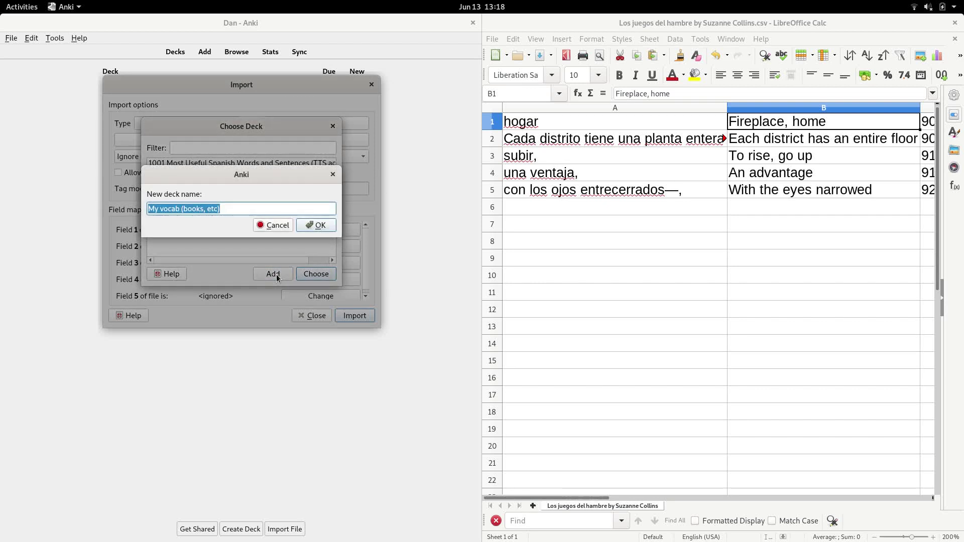
text(Youtube)
key(Return)
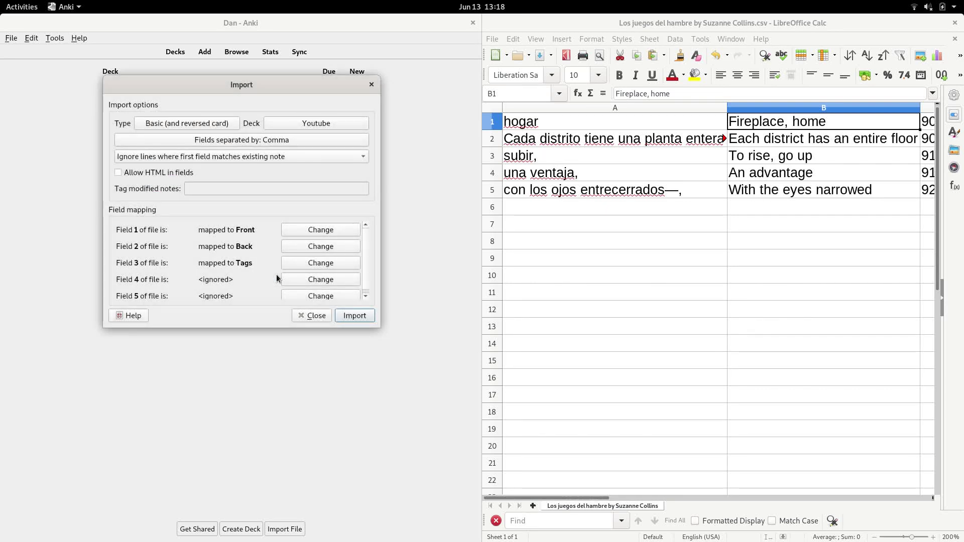
Import the five notes, then browse the Youtube deck's 10 new cards
click(353, 316)
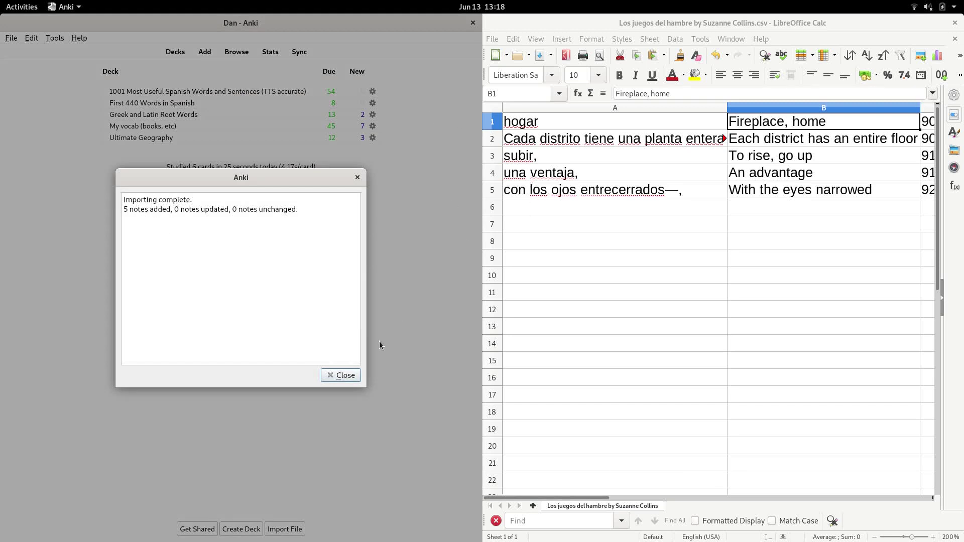
click(347, 376)
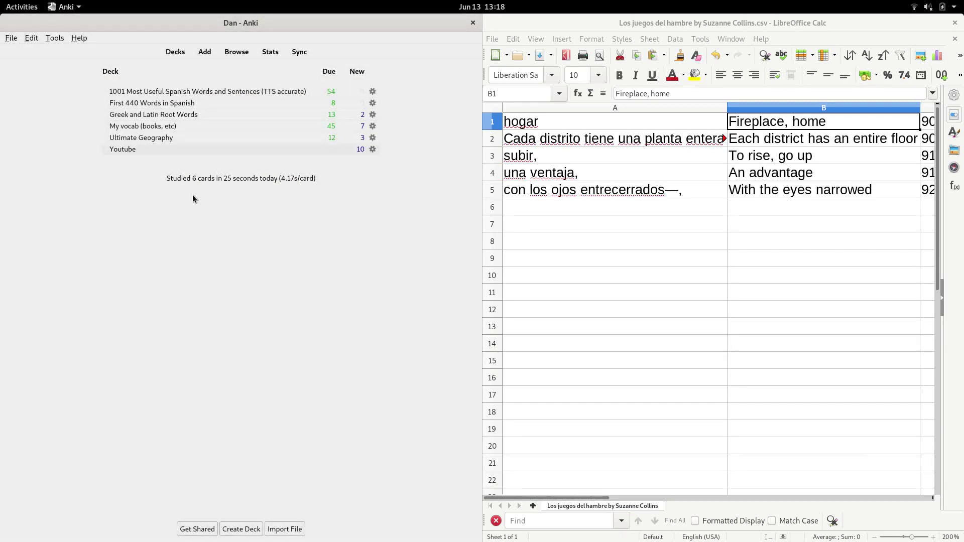
click(123, 150)
click(236, 52)
click(40, 124)
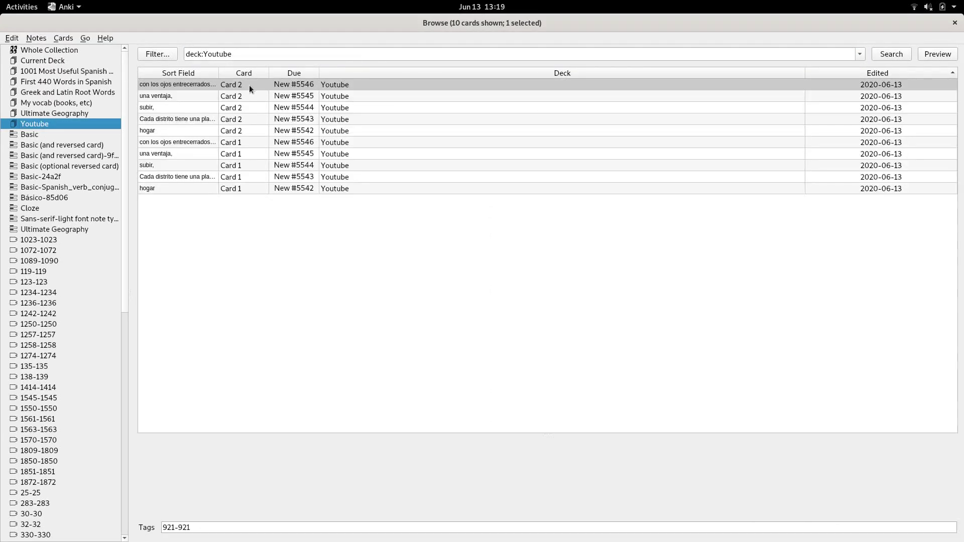
click(955, 23)
click(294, 115)
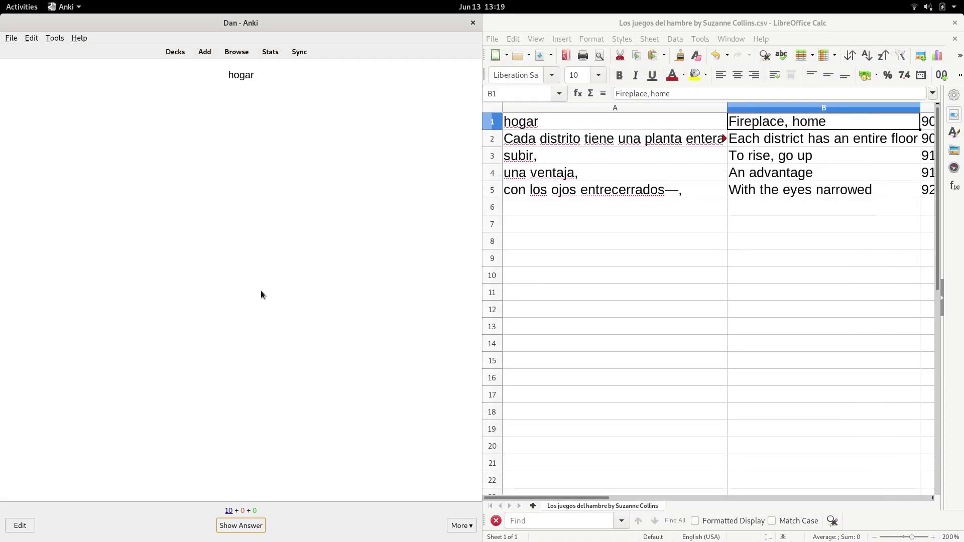
click(245, 524)
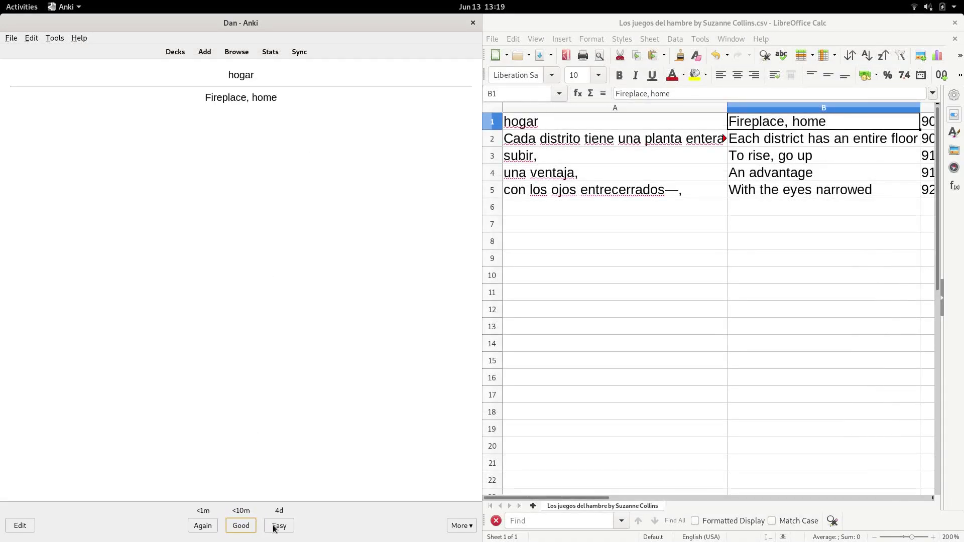
click(277, 526)
click(246, 526)
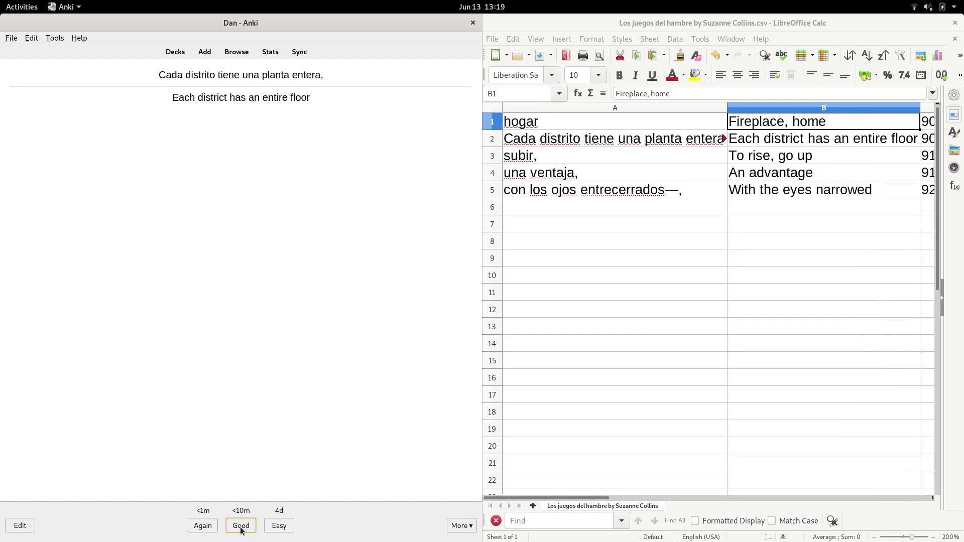
click(274, 525)
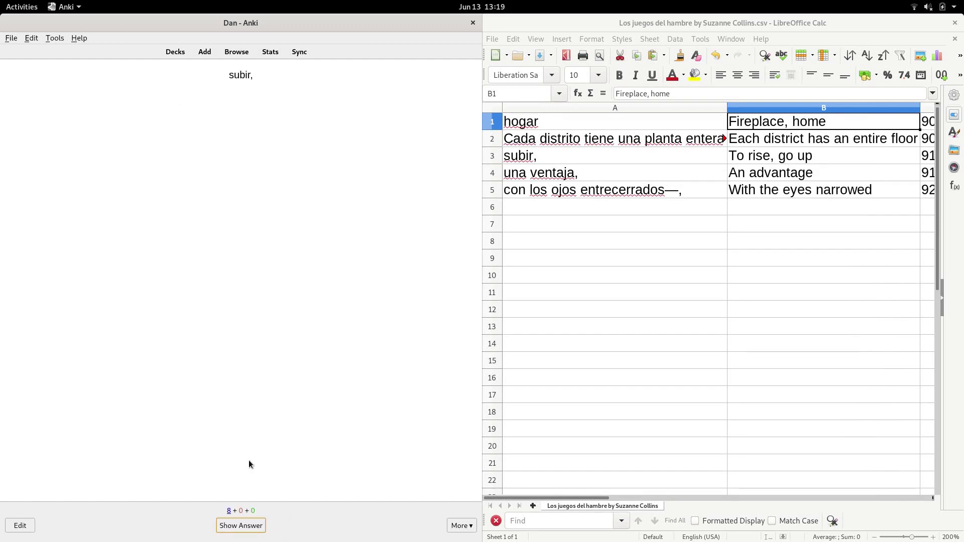
click(255, 527)
click(279, 527)
click(175, 53)
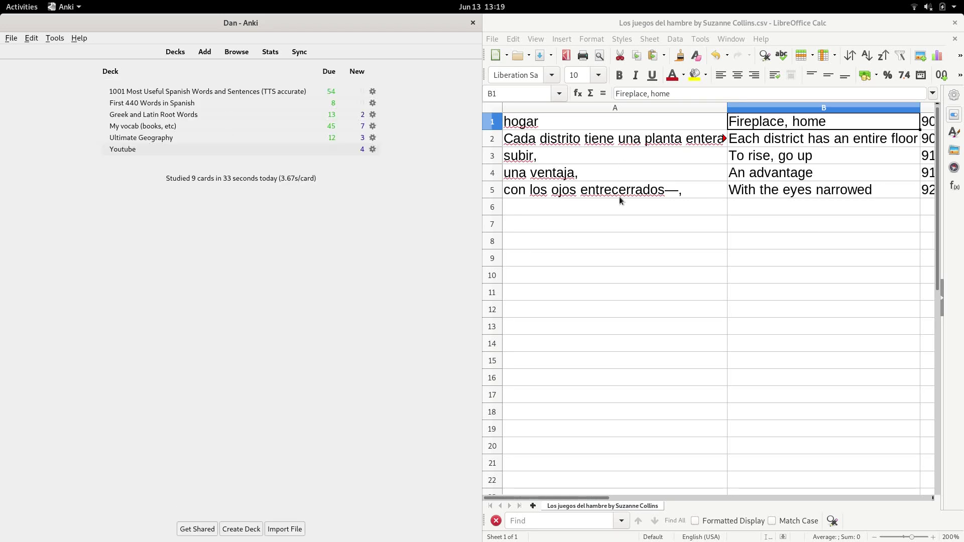
click(576, 197)
drag(550, 123, 765, 197)
click(555, 197)
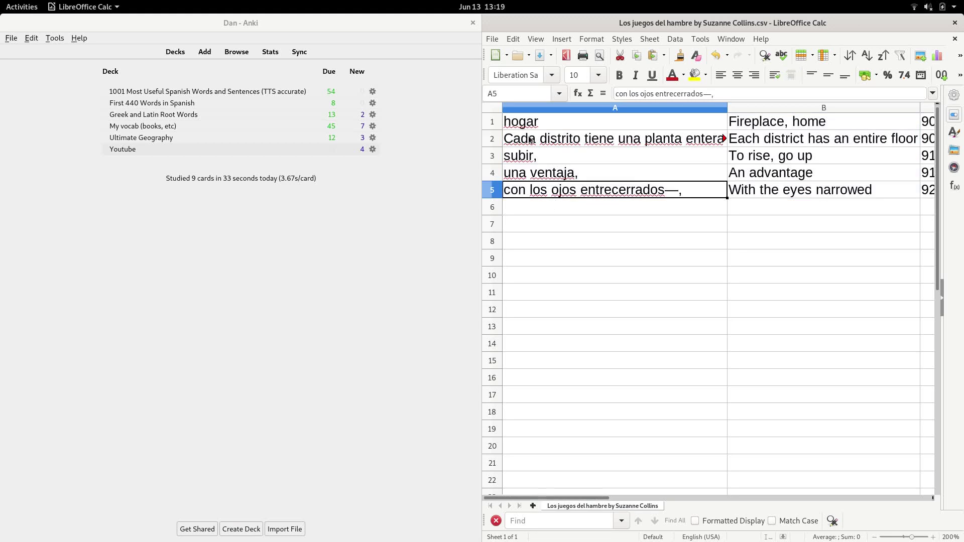
click(204, 51)
Close the add-card window
click(580, 23)
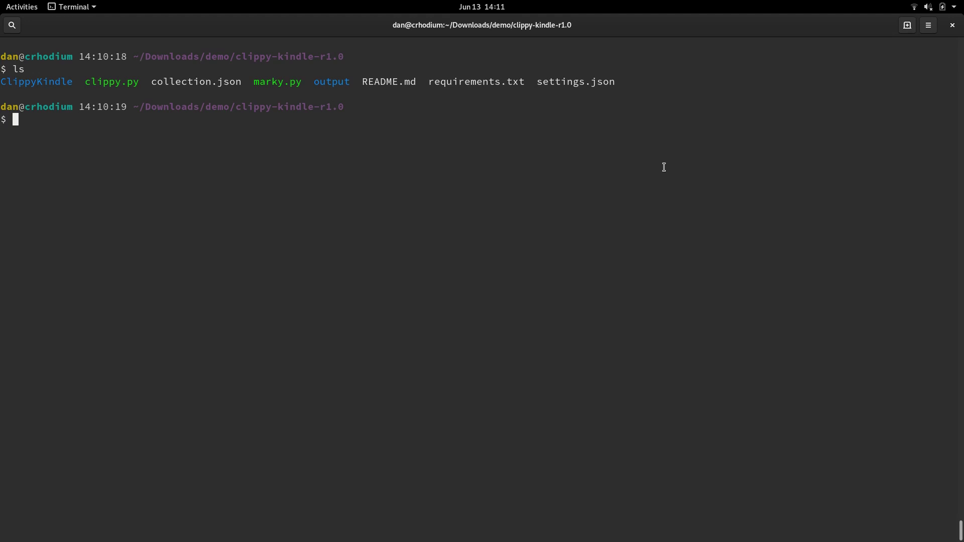
Paste the export command and highlight its clippy.py, --settings settings.json and --update-outdate parts
text(./clippy.py "/run/media/dan/Kindle/documents/My Clippings.txt" && ./marky.py collection.json output --settings settings.json --update-outdate --latest-csv)
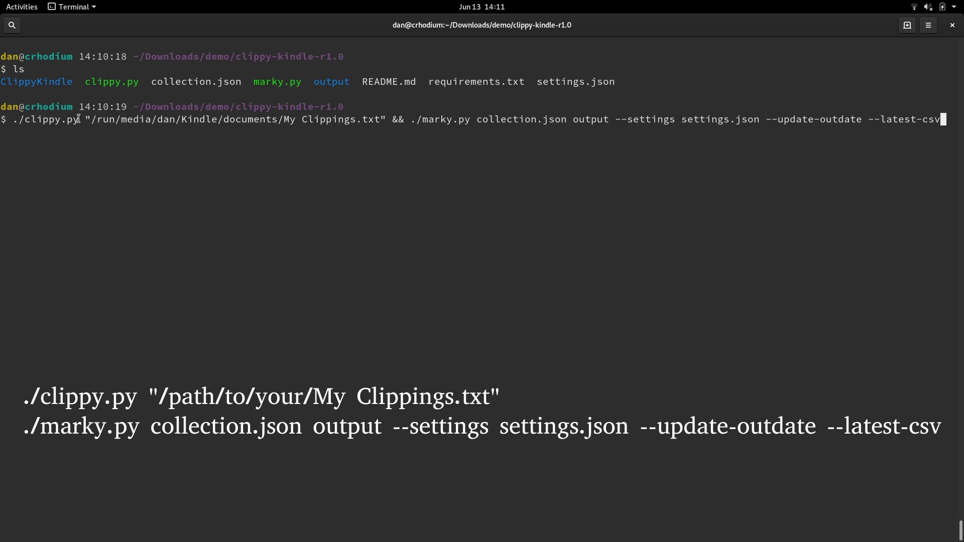
drag(12, 121, 386, 121)
click(530, 120)
drag(616, 119, 760, 120)
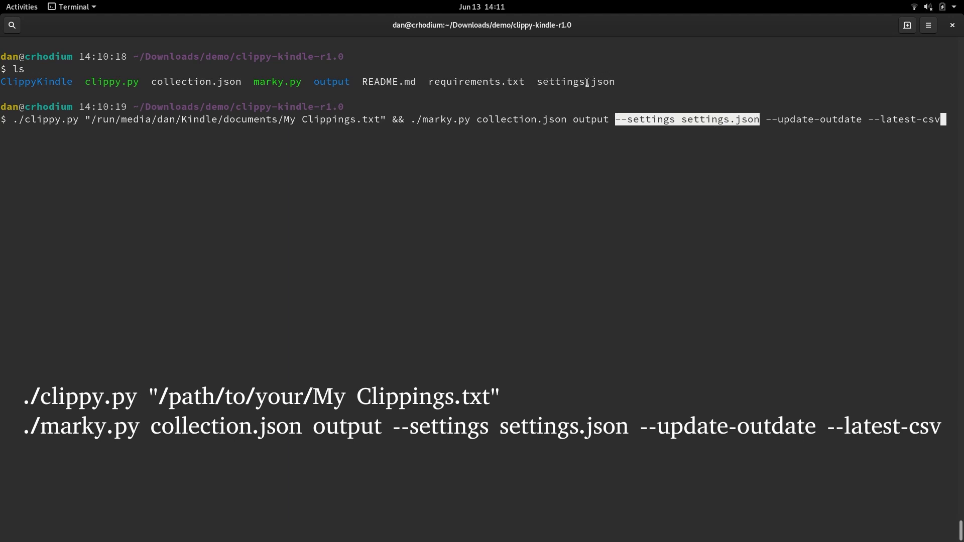
drag(767, 120, 939, 122)
click(938, 122)
Store the command commented out with # and open settings.json in Vim
key(Home)
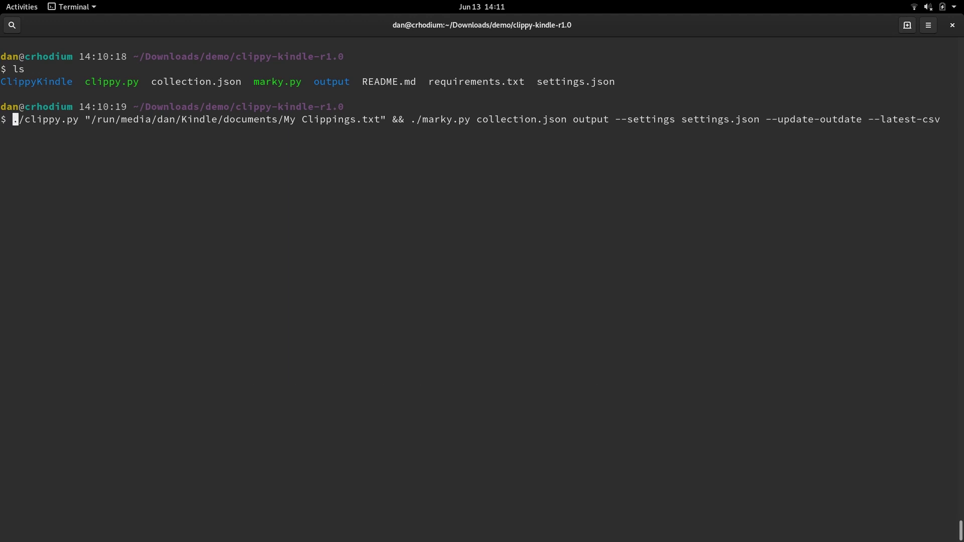
text(#)
key(Return)
text(vim settings.json)
key(Return)
Review the csvOnly, mdOnly and skip groups in settings.json
key(g)
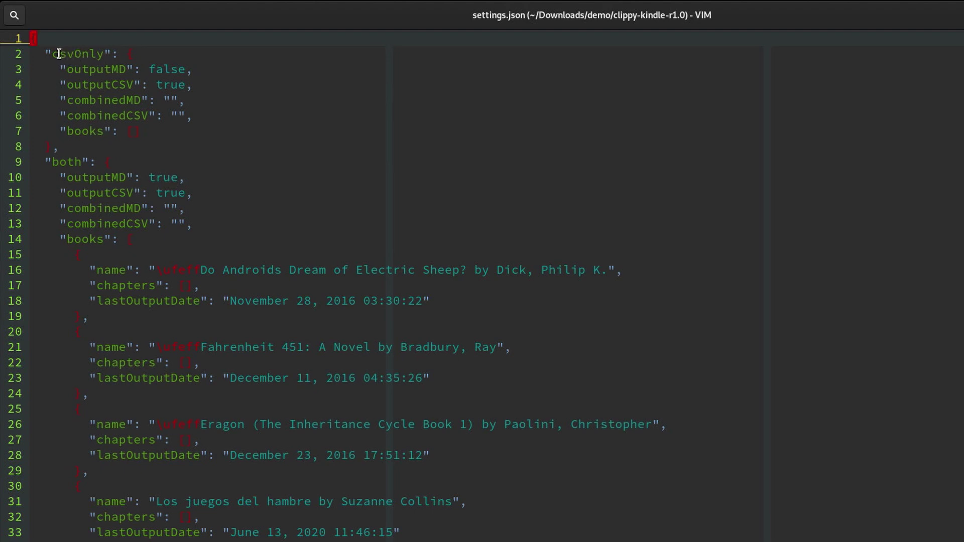
drag(55, 52, 106, 53)
key(2)
key(4)
key(shift+g)
key(4)
key(4)
key(shift+g)
key(ctrl+e)
key(ctrl+e)
key(k)
key(k)
key(k)
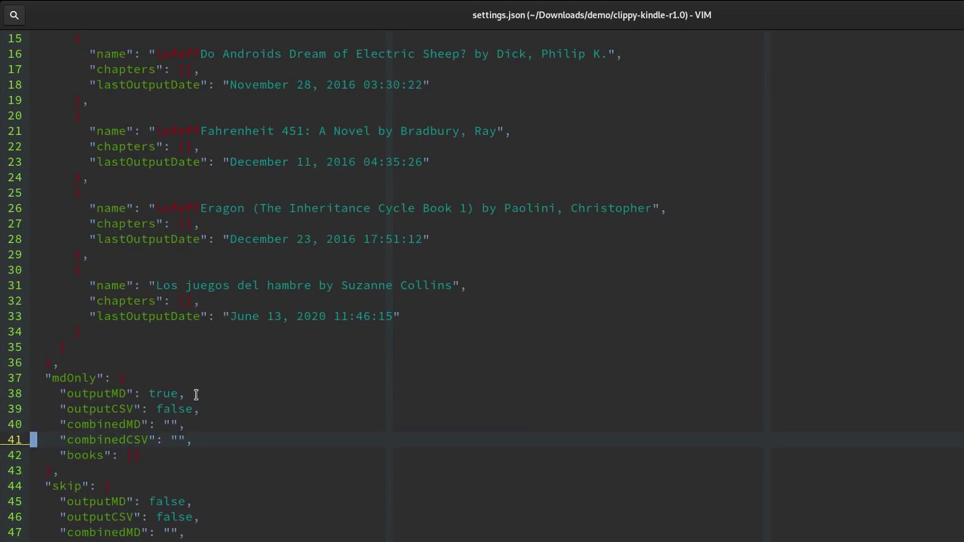
key(j)
key(j)
key(j)
key(j)
key(j)
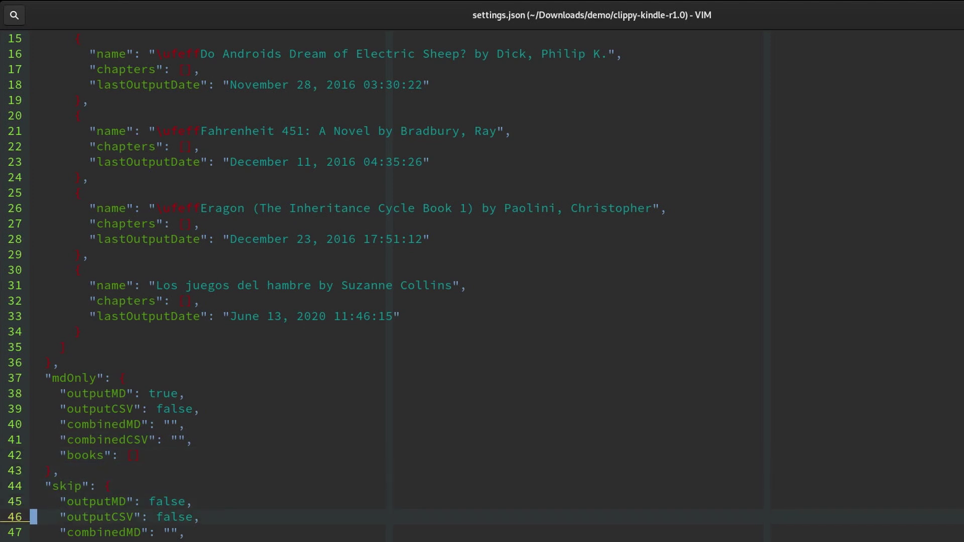
Inspect the Fahrenheit 451 and Eragon entries and the first book's lastOutputDate
key(1)
key(1)
key(shift+g)
key(2)
key(1)
key(shift+g)
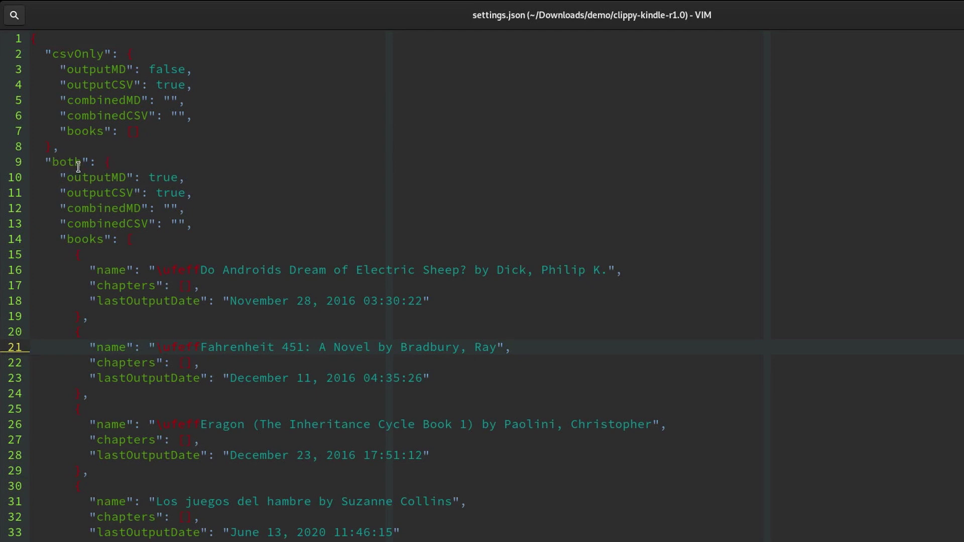
key(j)
key(j)
key(j)
key(j)
key(percent)
key(percent)
key(percent)
key(percent)
key(k)
key(percent)
key(j)
key(j)
key(j)
key(j)
key(k)
key(k)
key(k)
key(k)
key(k)
key(k)
key(l)
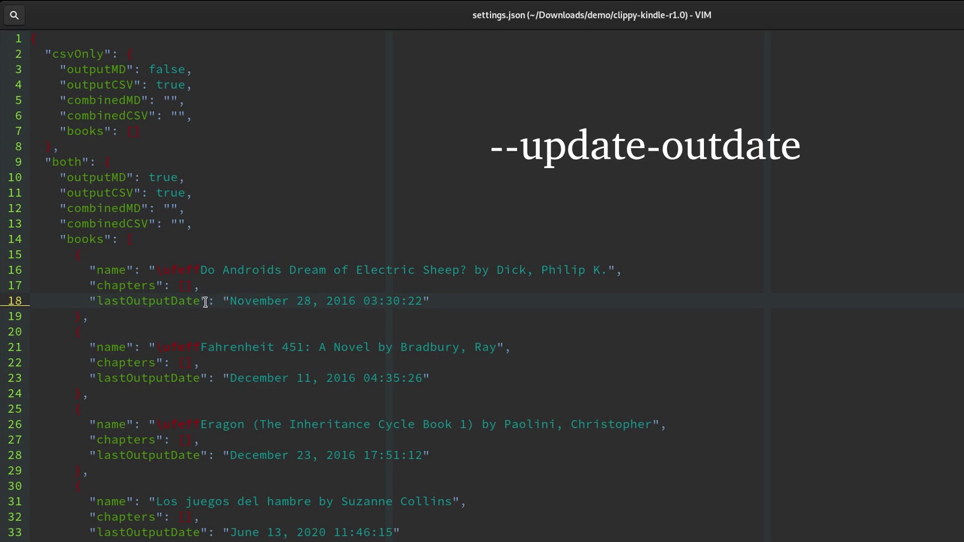
Mark the Los juegos del hambre lastOutputDate, then quit Vim with :q
key(1)
key(3)
key(j)
key(j)
key(j)
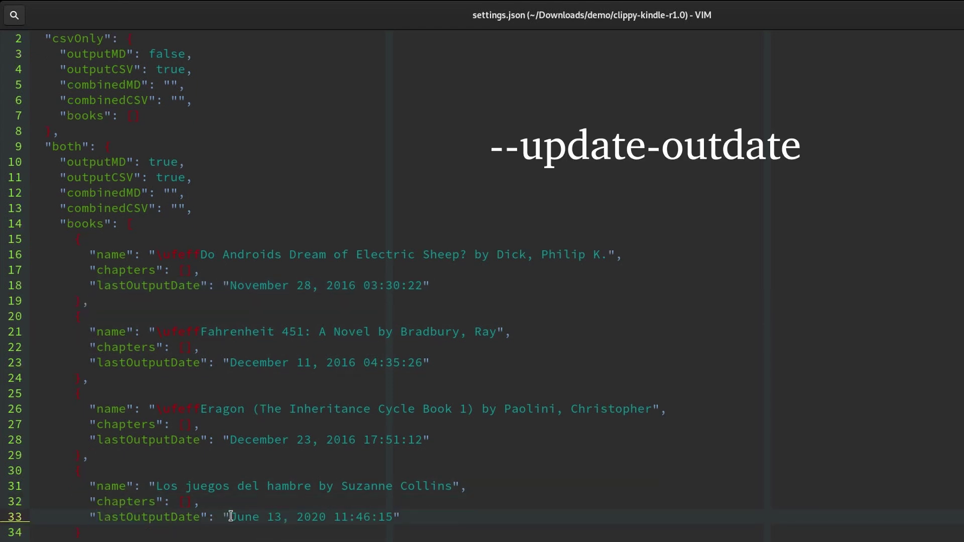
drag(232, 516, 392, 517)
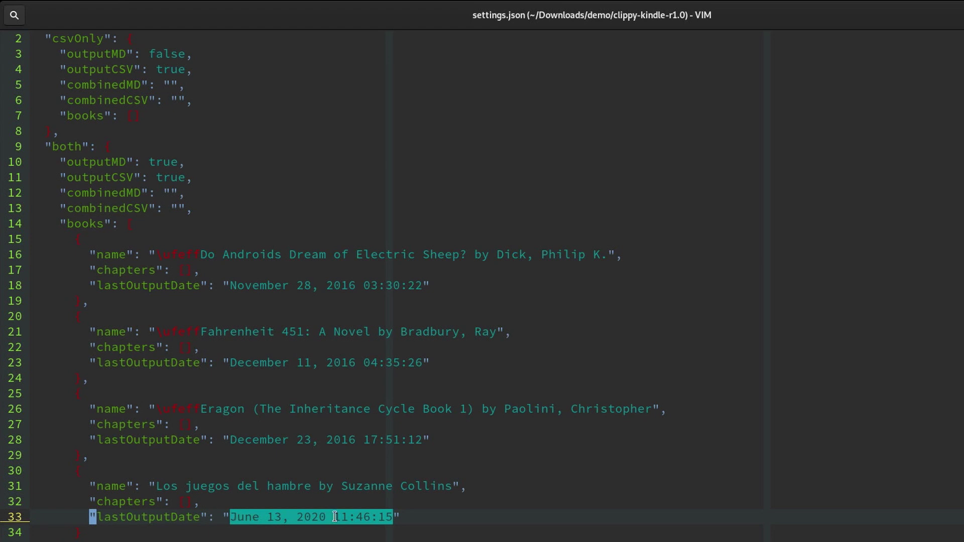
text(:q)
key(Return)
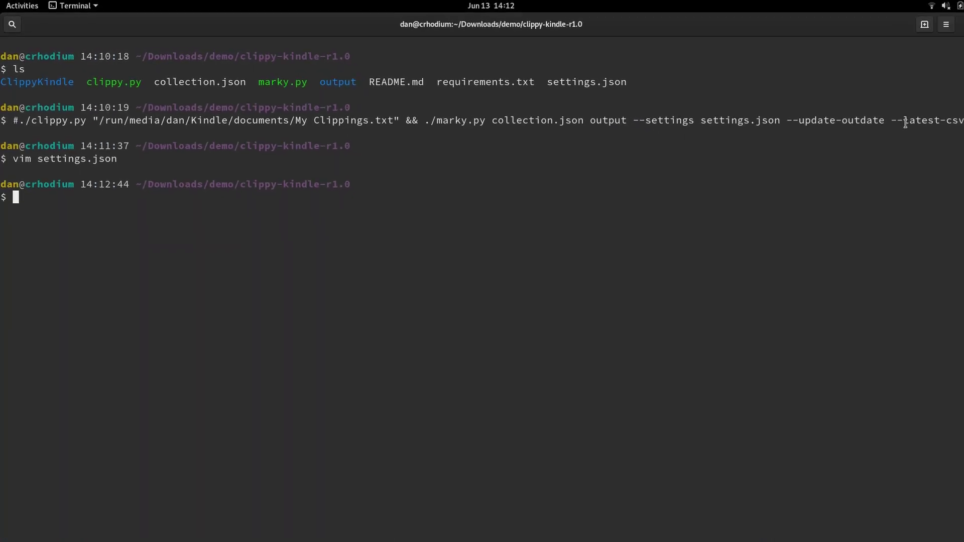
Highlight the --latest-csv and --update-outdate options in the earlier command
drag(883, 120, 951, 123)
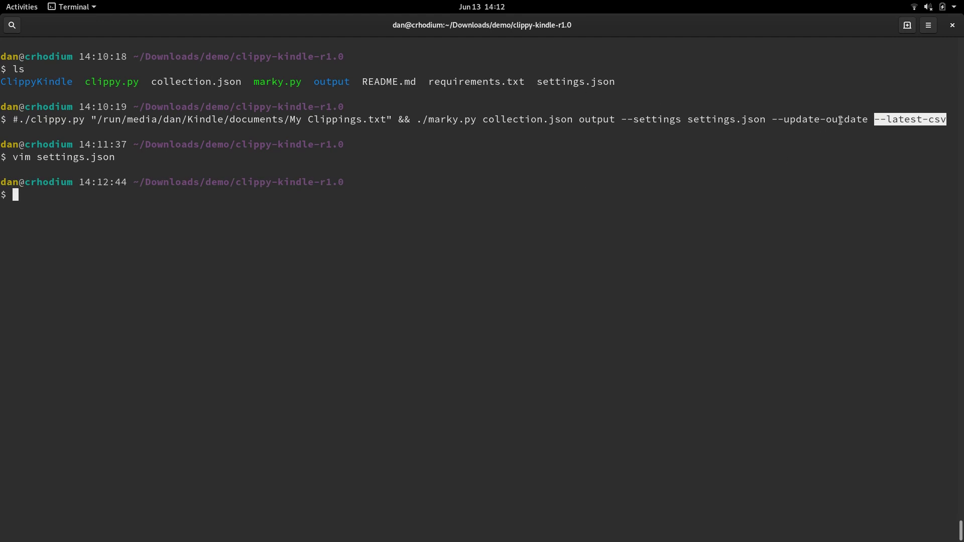
drag(772, 117, 868, 122)
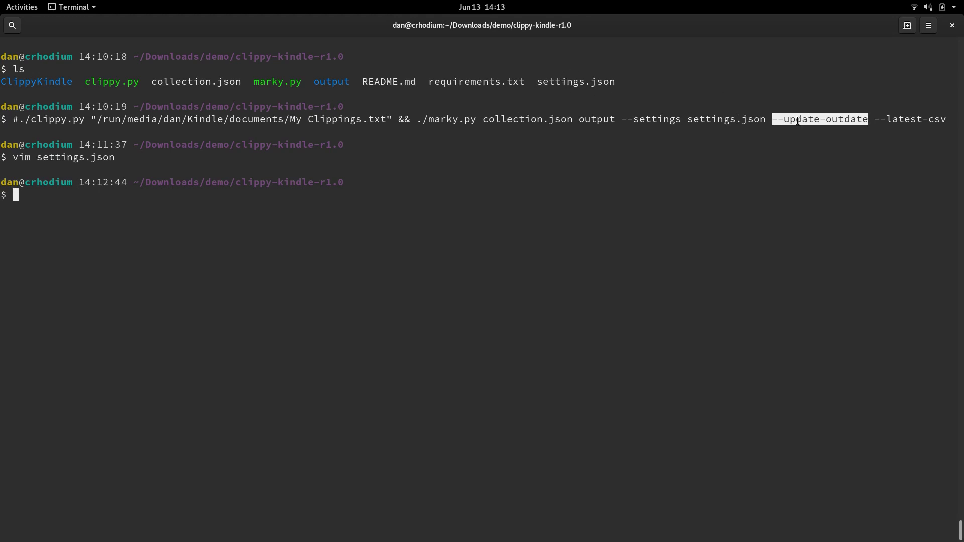
click(251, 278)
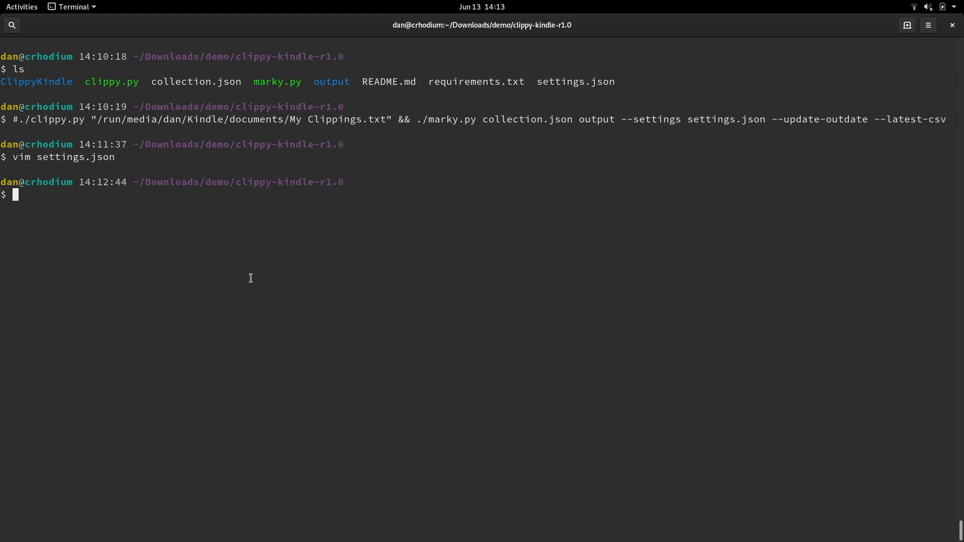
Uncomment and run the export command, assigning Las crónicas de Narnia to group 2
key(Up)
key(Up)
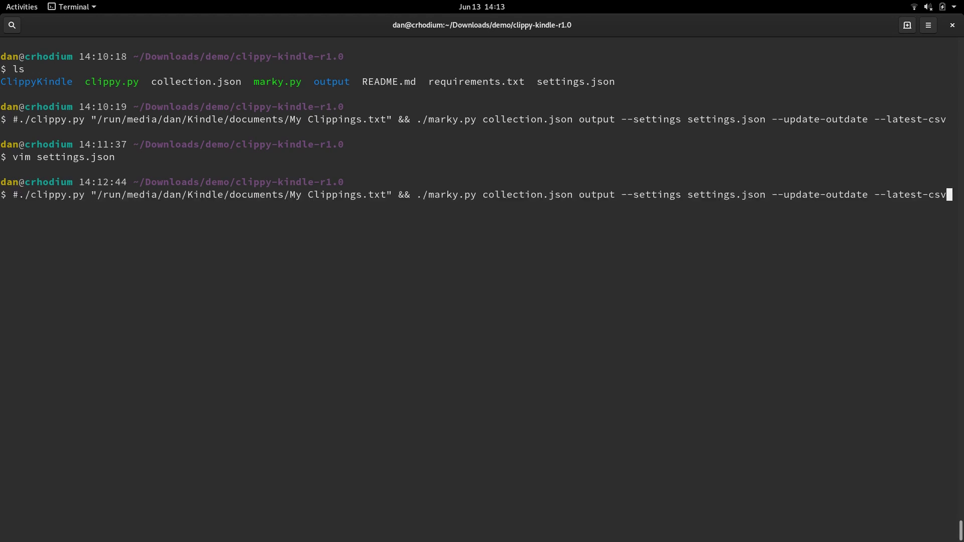
key(Home)
key(Delete)
key(Return)
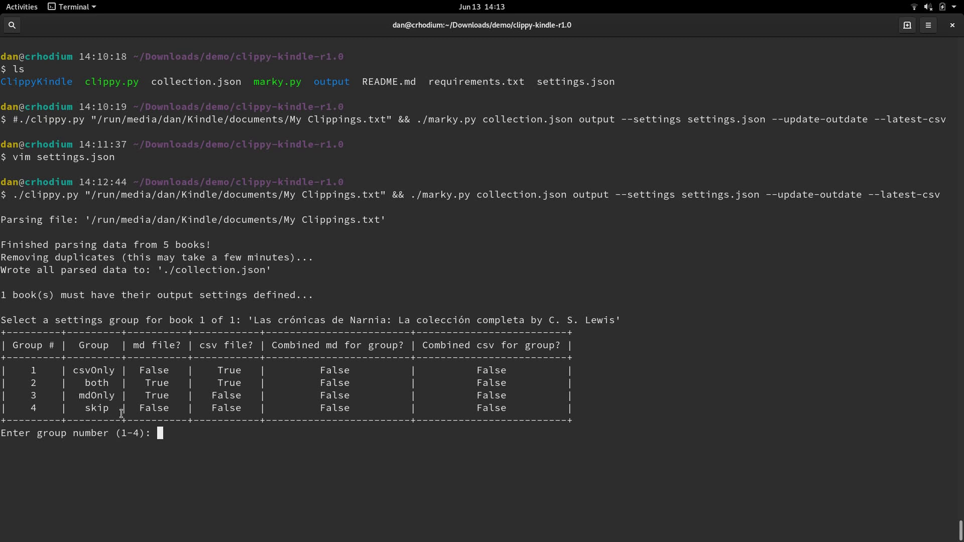
text(2)
key(Return)
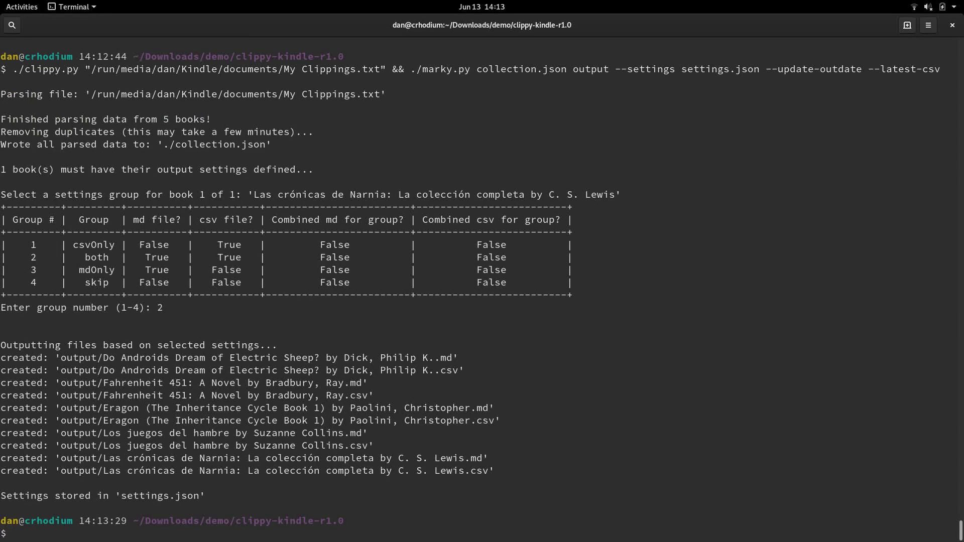
Open the Los juegos del hambre CSV from the output folder in Calc
key(alt+Tab)
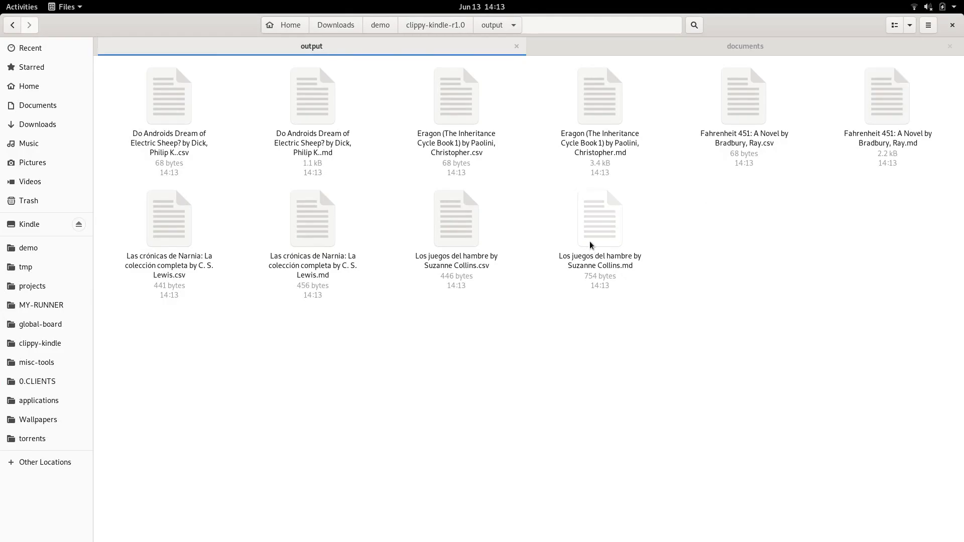
click(458, 232)
double_click(457, 231)
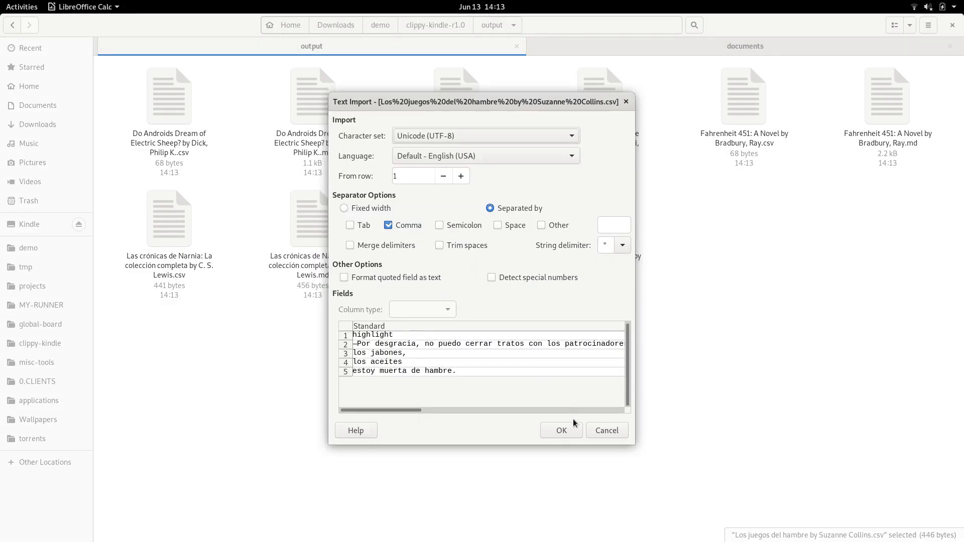
click(562, 430)
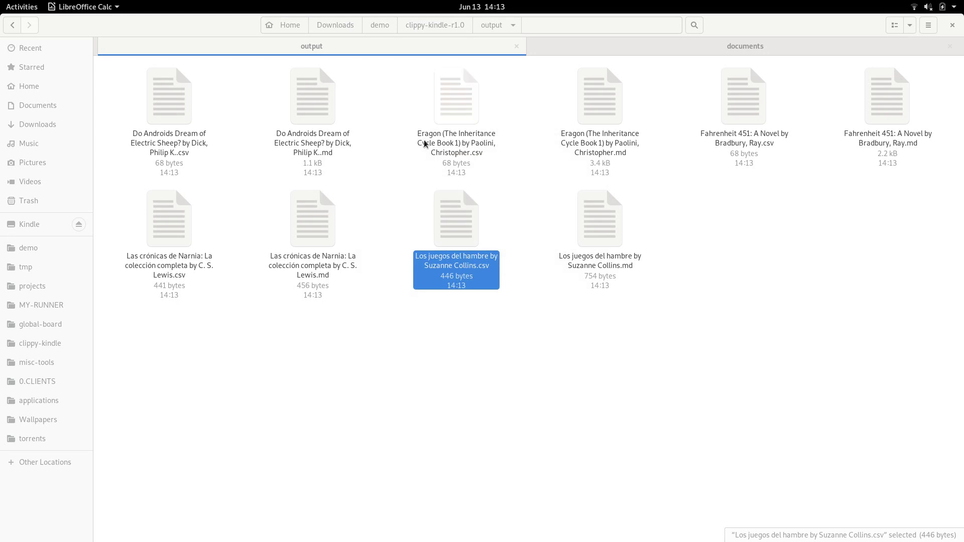
double_click(585, 27)
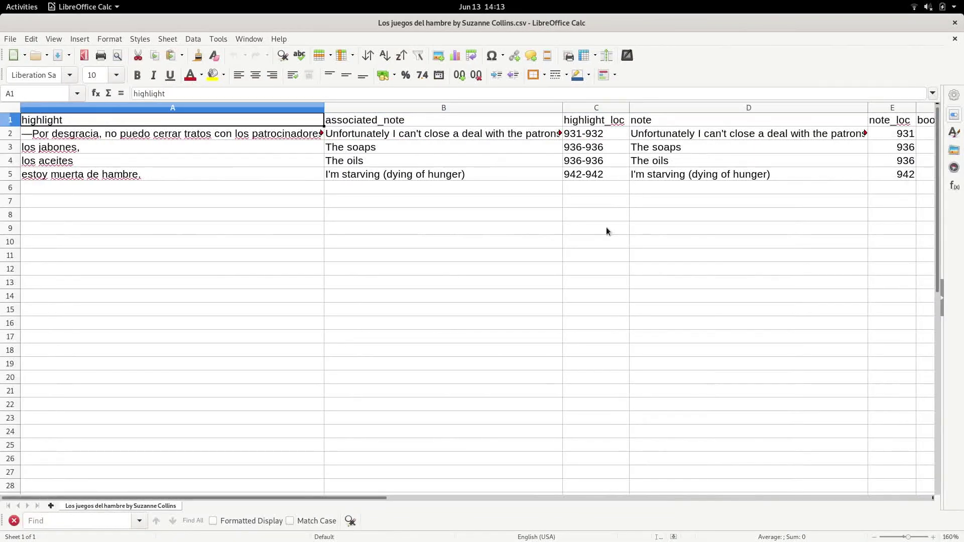
ctrl+scroll(607, 230, down, 1)
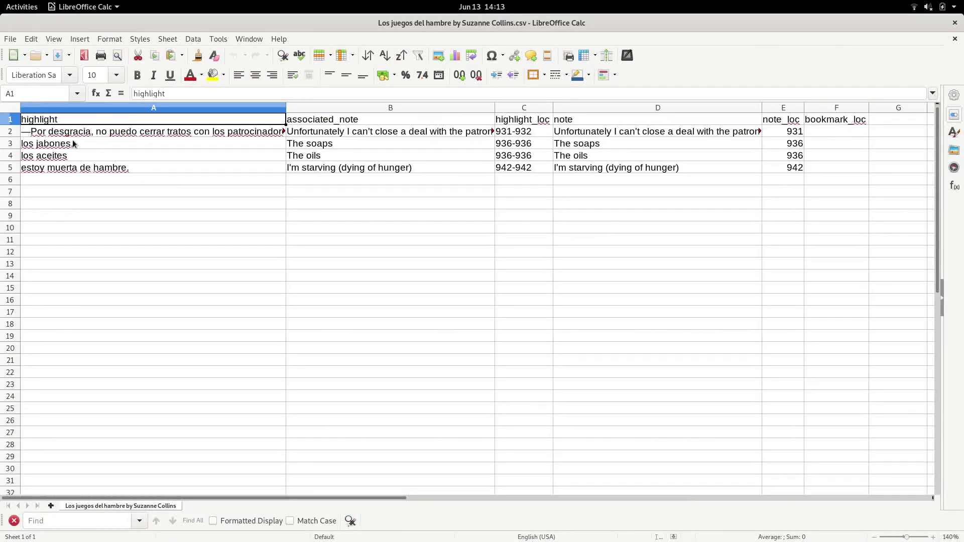
drag(71, 135, 362, 171)
click(397, 194)
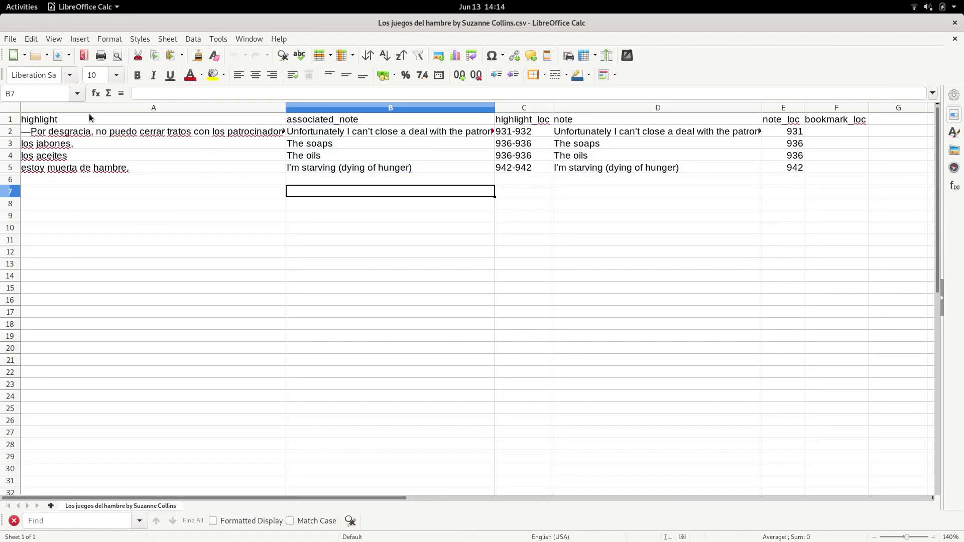
Delete the header row, save in Text CSV format, and close Calc
click(10, 119)
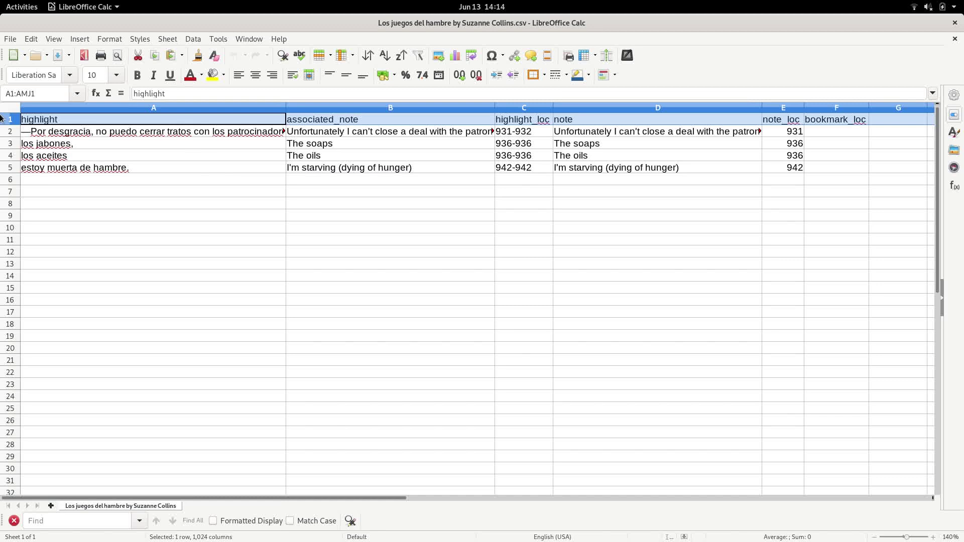
right_click(9, 123)
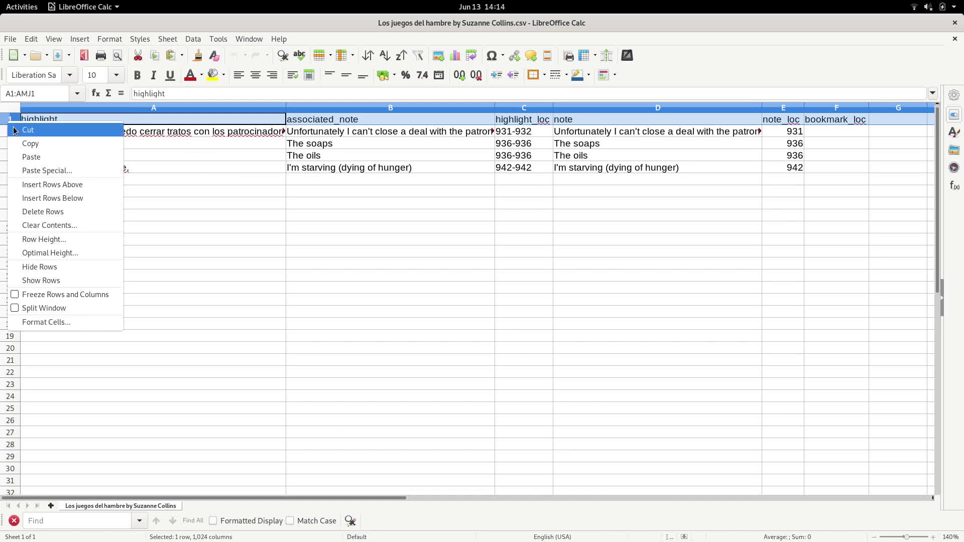
click(58, 211)
click(358, 167)
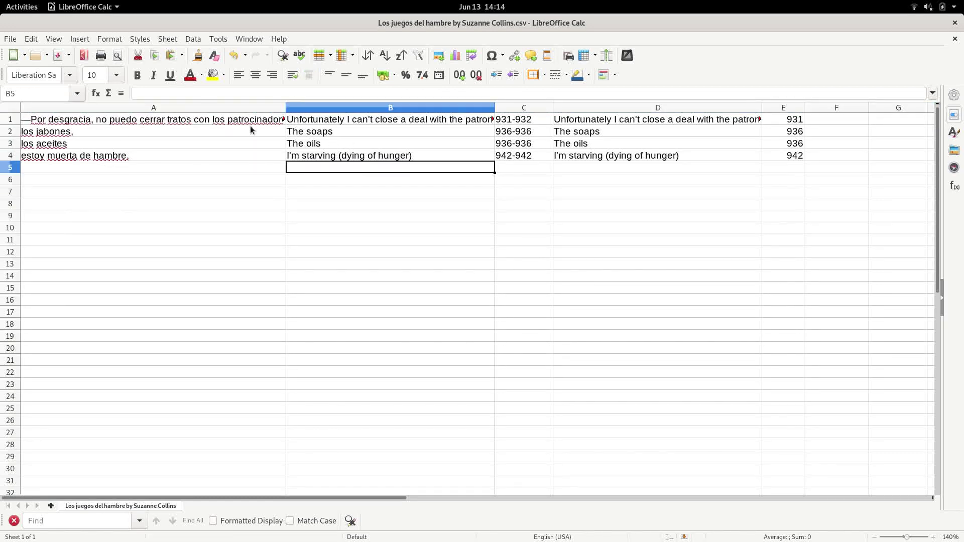
key(ctrl+s)
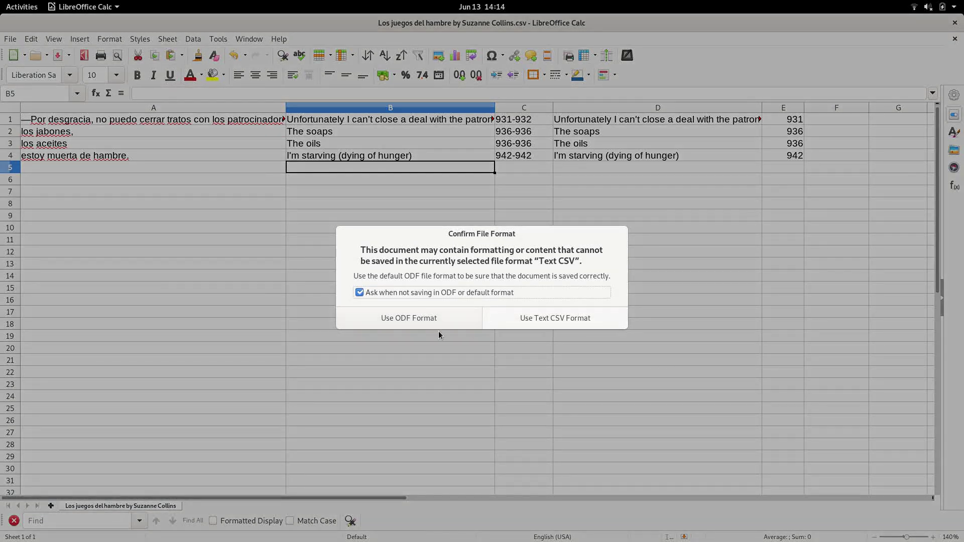
click(530, 313)
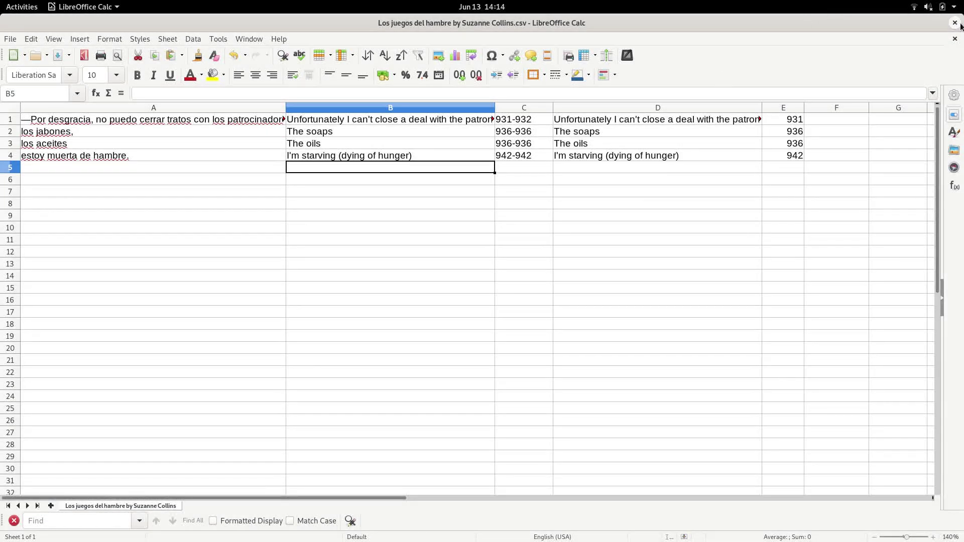
click(956, 23)
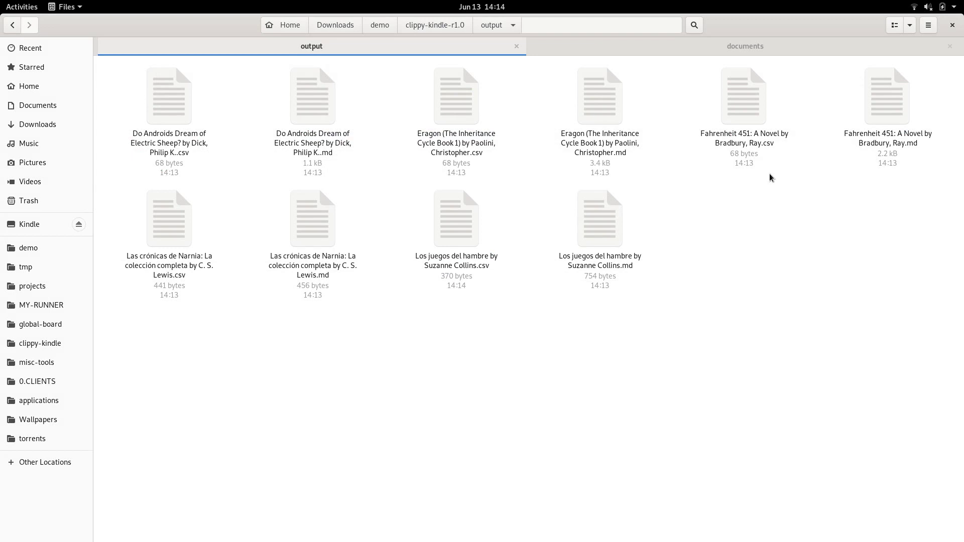
right_click(163, 244)
click(184, 251)
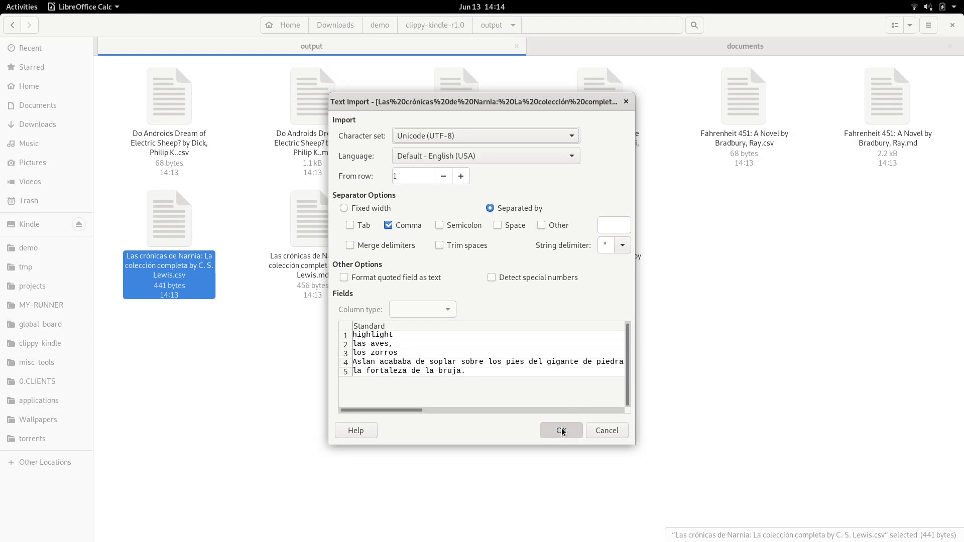
click(561, 428)
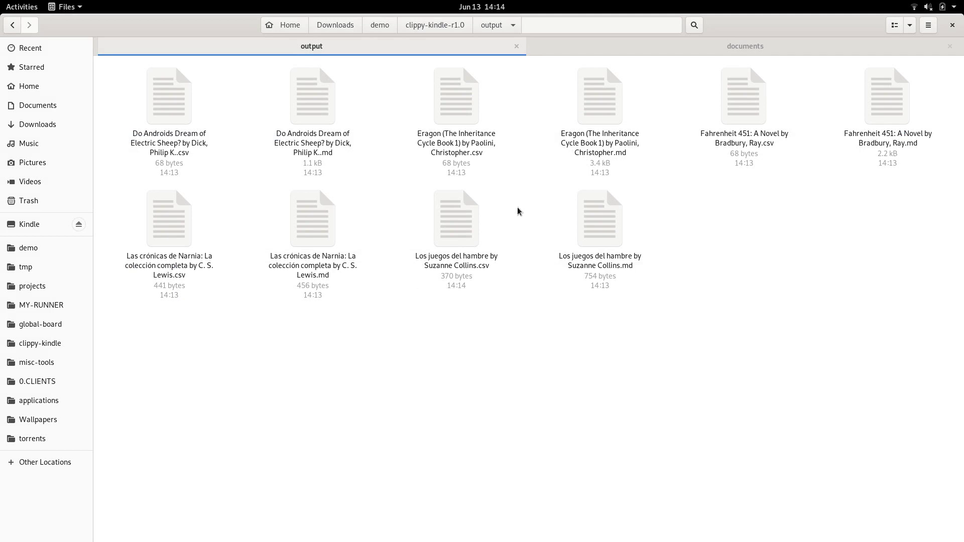
Select the Los juegos del hambre and Narnia output files, then snap the file window to the right half
click(601, 221)
click(454, 234)
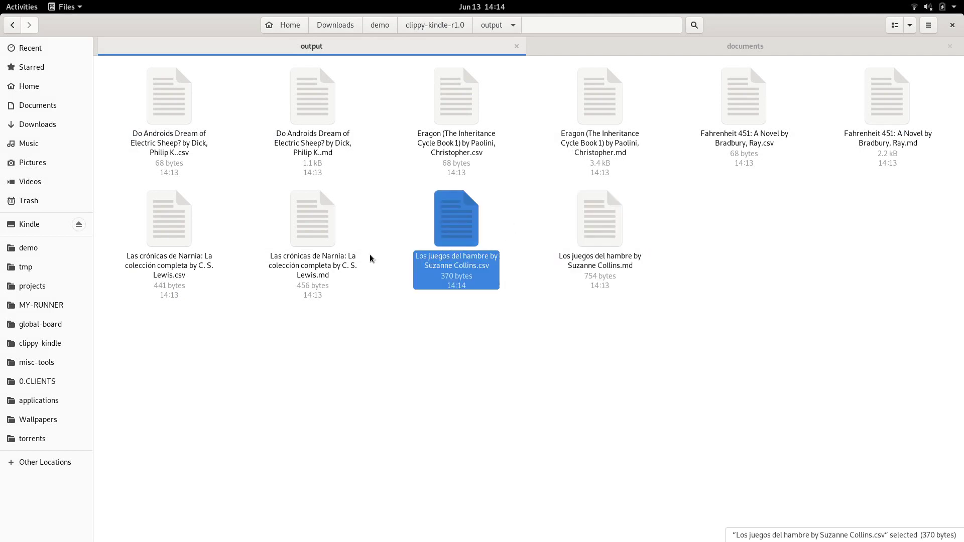
click(198, 251)
click(461, 232)
key(super+Right)
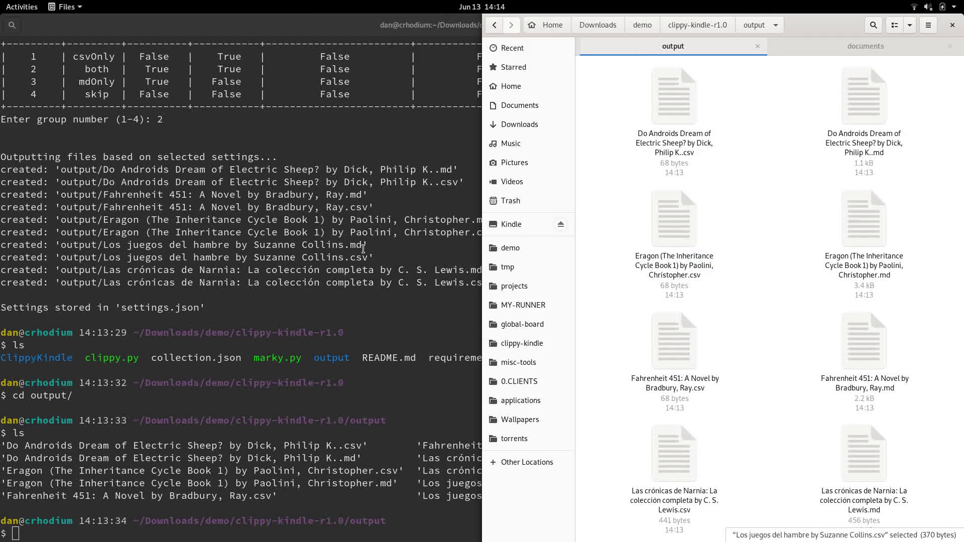
In the terminal, list the output files, go up to the project folder and open settings.json in Vim
click(326, 238)
key(ctrl+l)
text(ls)
key(Return)
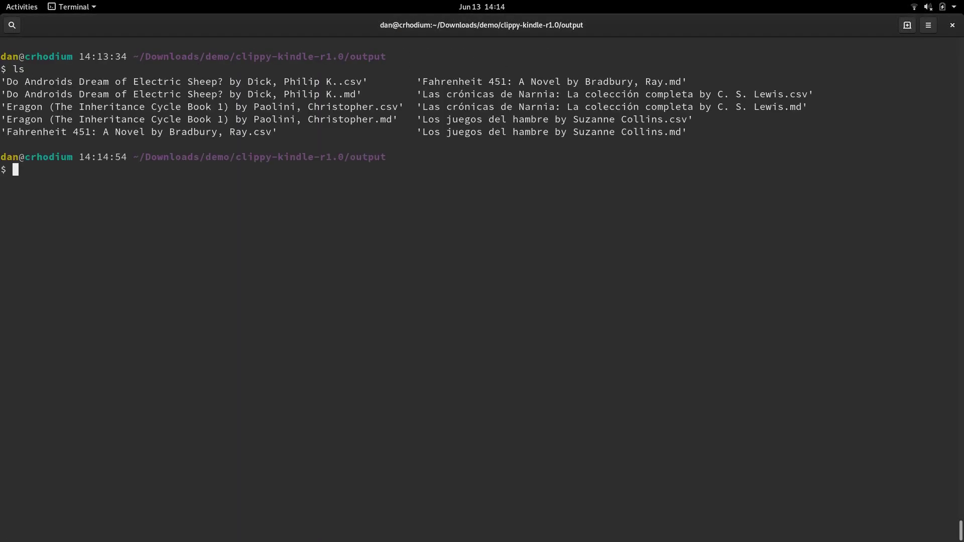
text(cd ..)
key(Return)
text(ls)
key(Return)
text(vim)
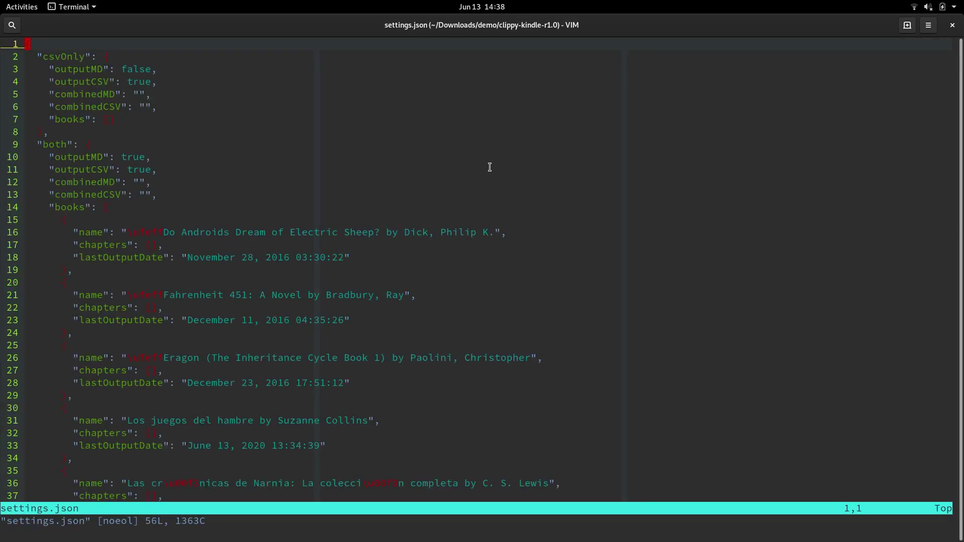
Duplicate the seven-line skip group below itself, separating the two with a comma
key(shift+g)
key(k)
key(k)
key(k)
key(k)
key(k)
key(k)
key(k)
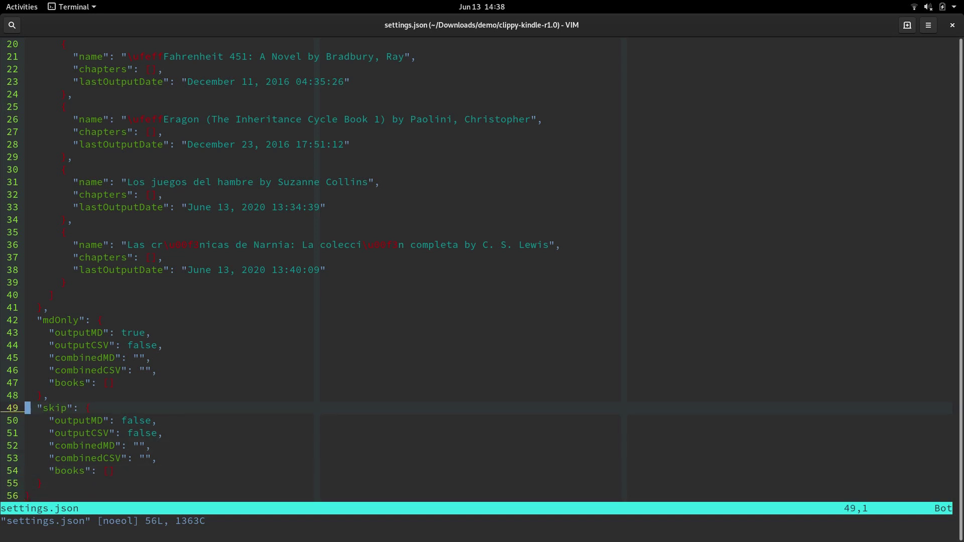
key(shift+v)
key(j)
key(j)
key(j)
key(j)
key(j)
key(j)
key(y)
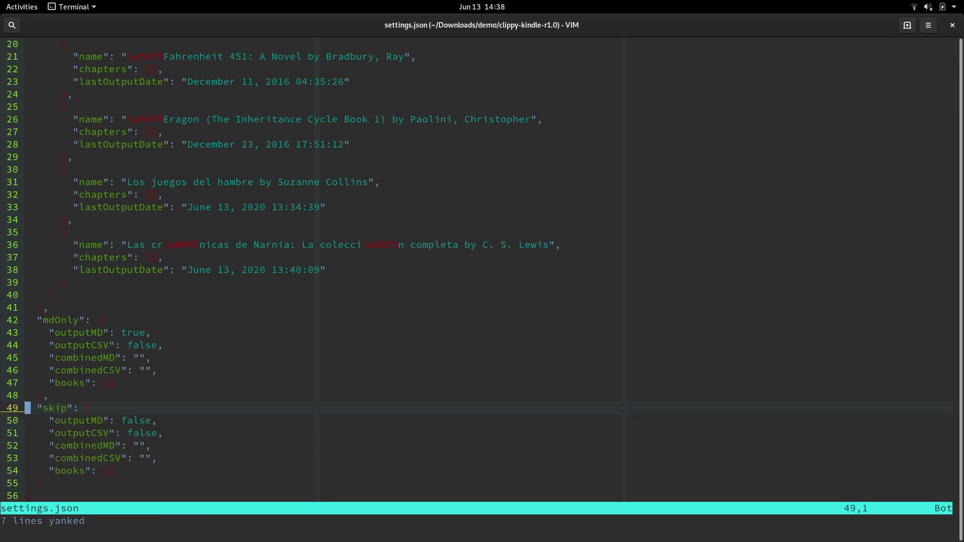
key(j)
key(j)
key(j)
key(j)
key(j)
key(j)
key(p)
key(k)
key(shift+a)
text(,)
key(Escape)
Rename the copied group to spanish and move to the end of its books line
key(z)
key(z)
text(jcwspanish)
key(Escape)
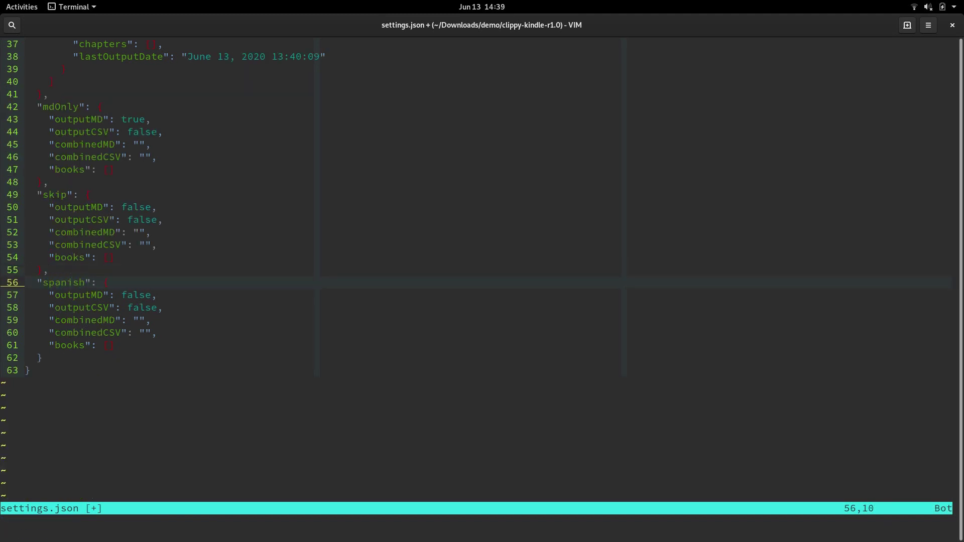
key(j)
key(j)
key(j)
key(j)
key(j)
key(l)
key(dollar)
Cut the Los juegos del hambre and Narnia entries from the both group, dropping Eragon's trailing comma
key(k)
key(k)
key(k)
key(k)
key(k)
key(k)
key(k)
key(k)
key(k)
key(k)
key(k)
key(k)
key(k)
key(k)
key(k)
key(k)
key(k)
key(k)
key(k)
key(k)
key(j)
key(j)
key(j)
key(j)
key(j)
key(j)
key(j)
key(j)
key(x)
key(j)
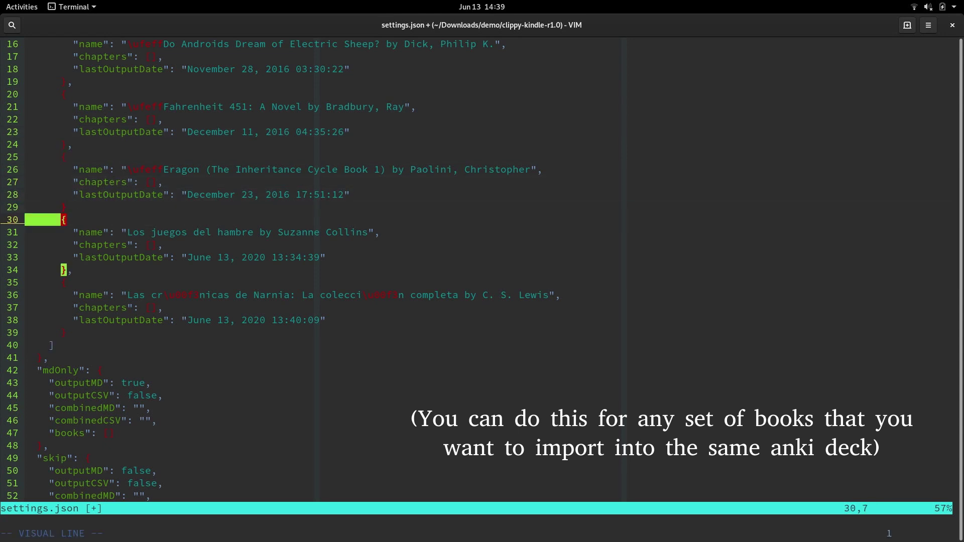
key(shift+v)
key(j)
key(j)
key(j)
key(j)
key(j)
key(j)
key(j)
key(j)
key(j)
key(d)
key(j)
key(j)
key(j)
key(j)
key(j)
key(j)
key(j)
key(j)
key(j)
key(j)
key(j)
key(j)
key(j)
key(j)
key(j)
key(j)
key(j)
key(j)
key(j)
key(j)
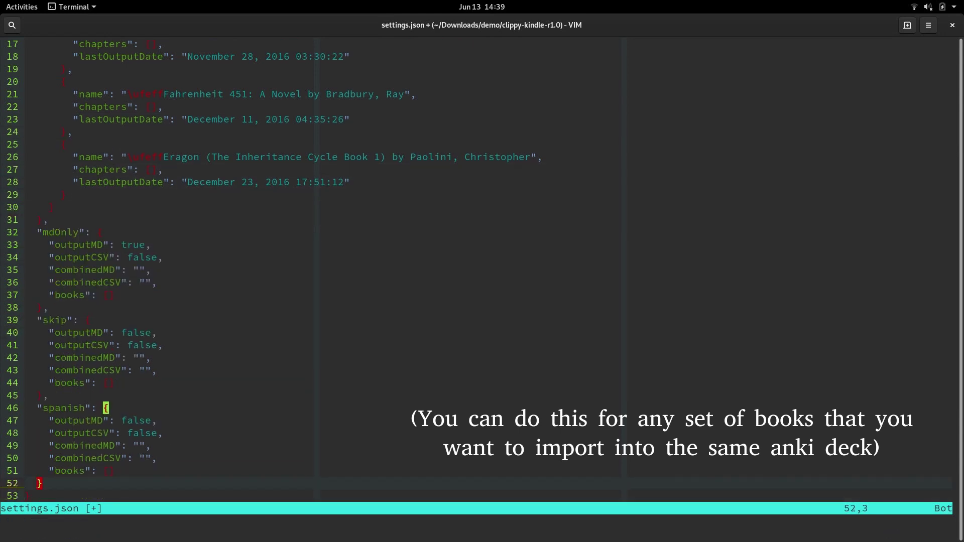
Paste the two Spanish book entries into the spanish group's books list
key(k)
key(w)
key(w)
key(l)
key(l)
key(l)
key(a)
key(Return)
key(Escape)
key(k)
key(p)
key(z)
key(z)
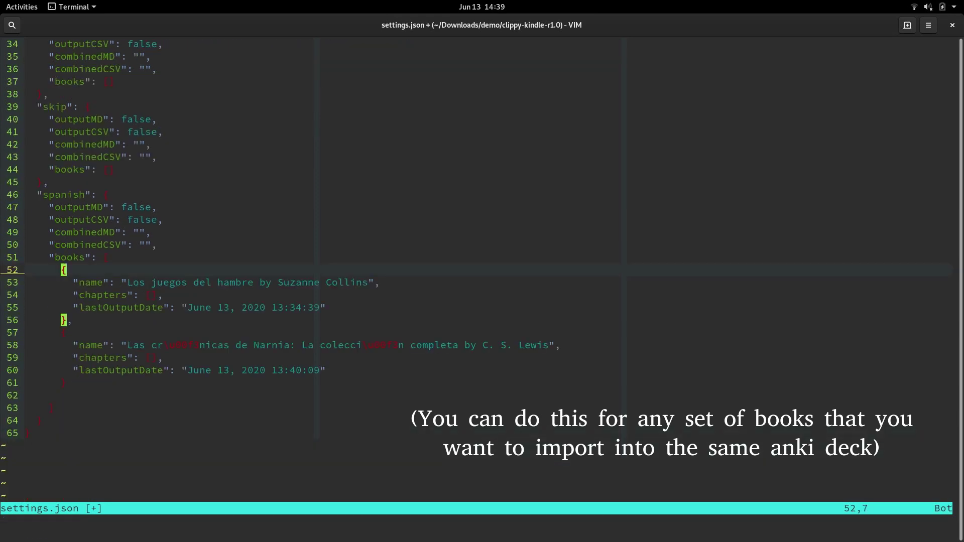
Set the spanish group's combinedCSV to COMBINED-SPANISH.csv and save settings.json with :wq
key(k)
key(k)
key(k)
key(k)
key(k)
key(h)
key(l)
key(l)
key(l)
key(l)
key(l)
key(l)
key(l)
key(l)
key(l)
key(h)
key(h)
key(h)
key(h)
key(j)
key(j)
key(j)
key(l)
key(l)
key(l)
key(l)
key(l)
key(l)
key(l)
key(l)
key(l)
key(l)
text(COMBINED-S)
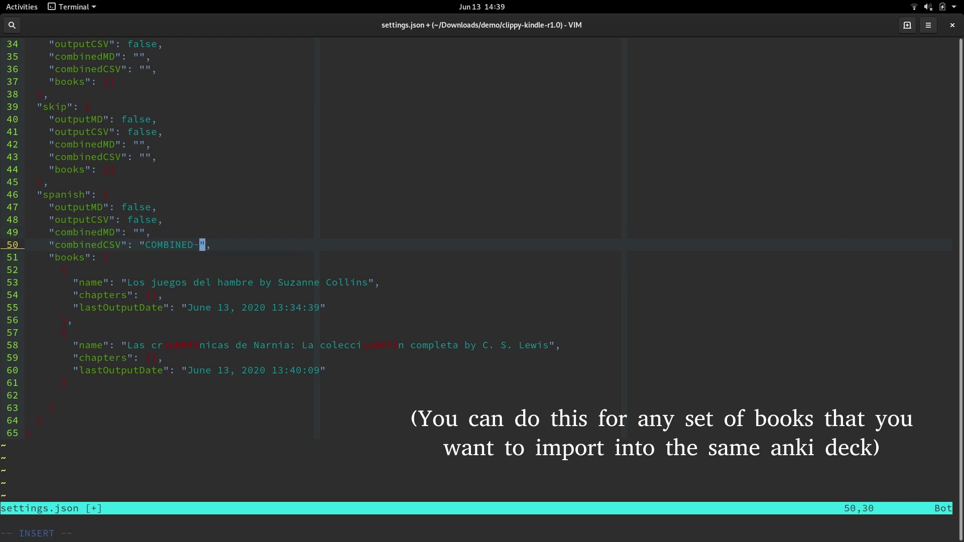
text(PANISH.csv)
key(Escape)
key(asciicircum)
text(:wq)
key(Return)
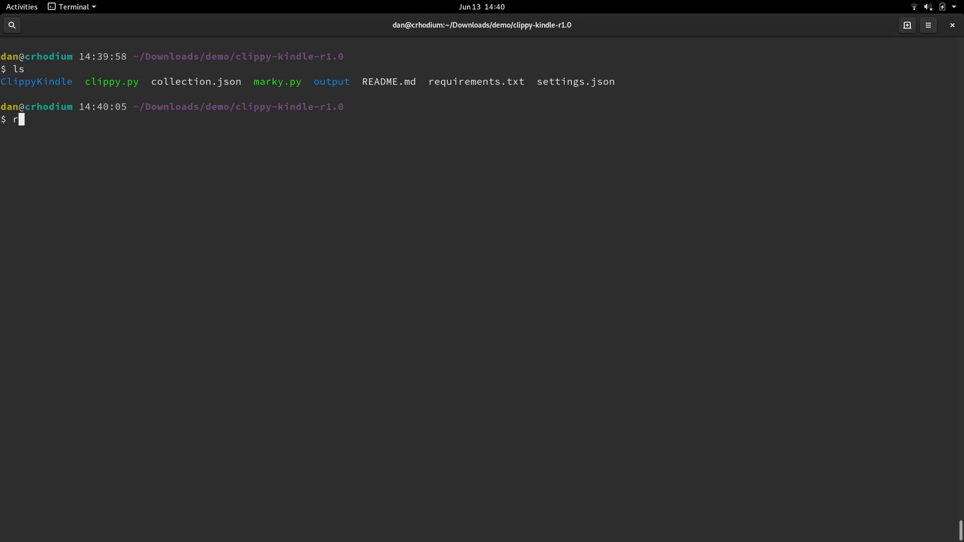
Delete the output folder, rerun clippy.py && marky.py, and list the regenerated output folder
text(m -rf ou)
key(Tab)
key(Return)
text(./clippy.py "/run/media/dan/Kindle/documents/My Clippings.txt" && ./marky.py collection.json output --settings settings.json --update-outdate --latest-csv)
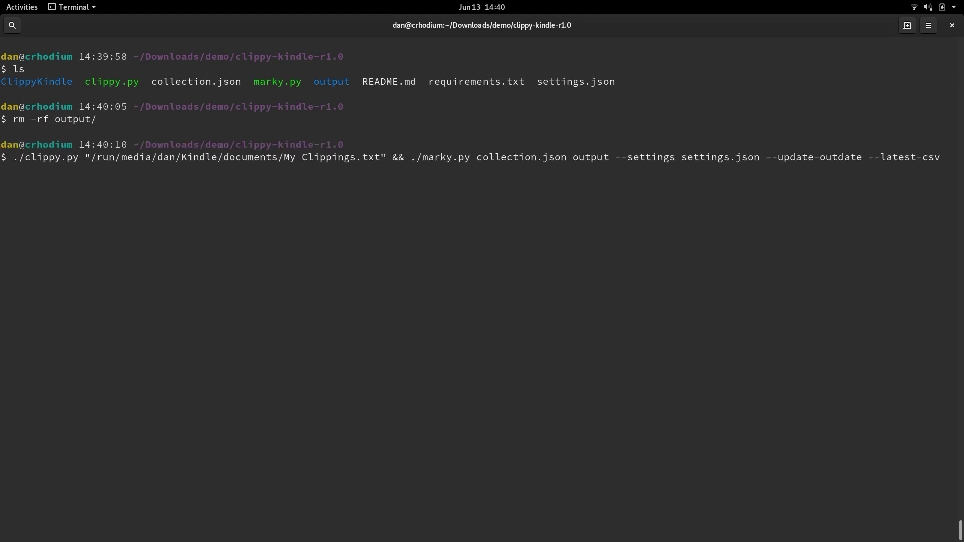
key(Return)
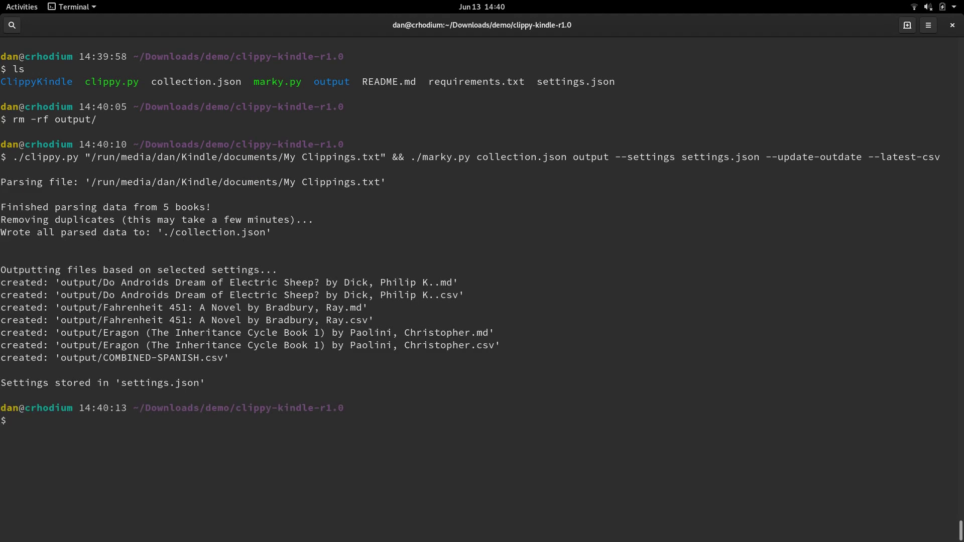
text(ls output/)
key(Return)
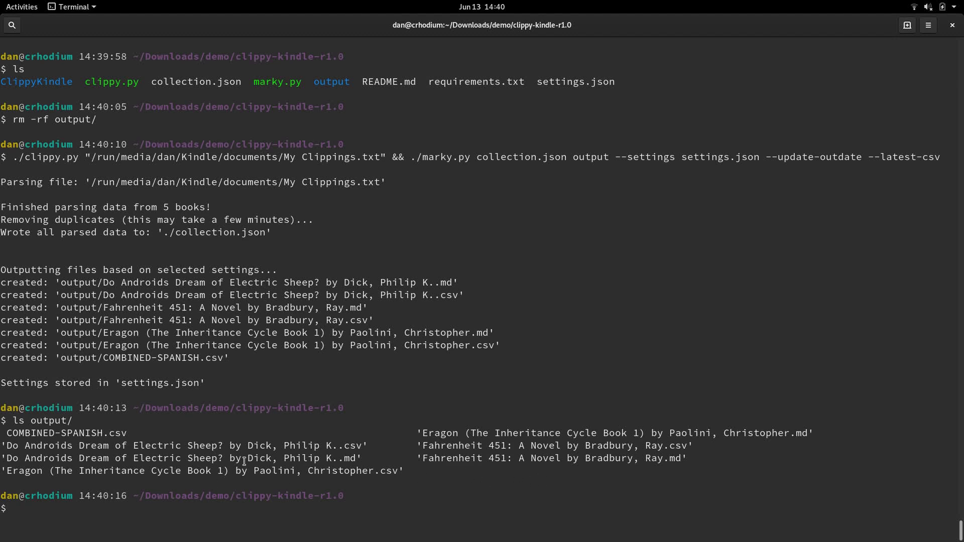
Print output/COMBINED-SPANISH.csv to check the combined Spanish highlights
text(cat output/COMBINED-SPANISH.csv)
key(Return)
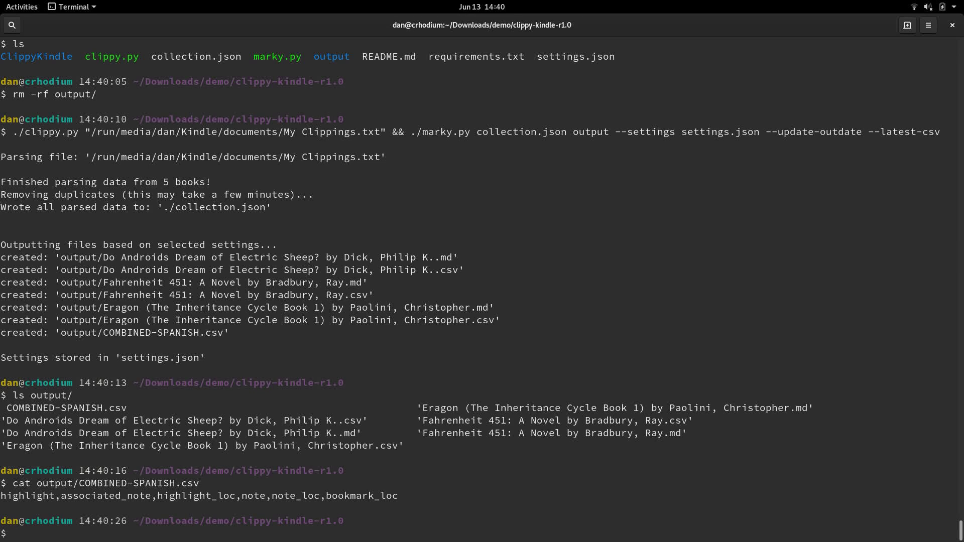
Rerun the update command with the --latest-csv option commented out using #
key(Up)
key(Down)
text(ls output/)
key(Up)
key(Up)
key(Up)
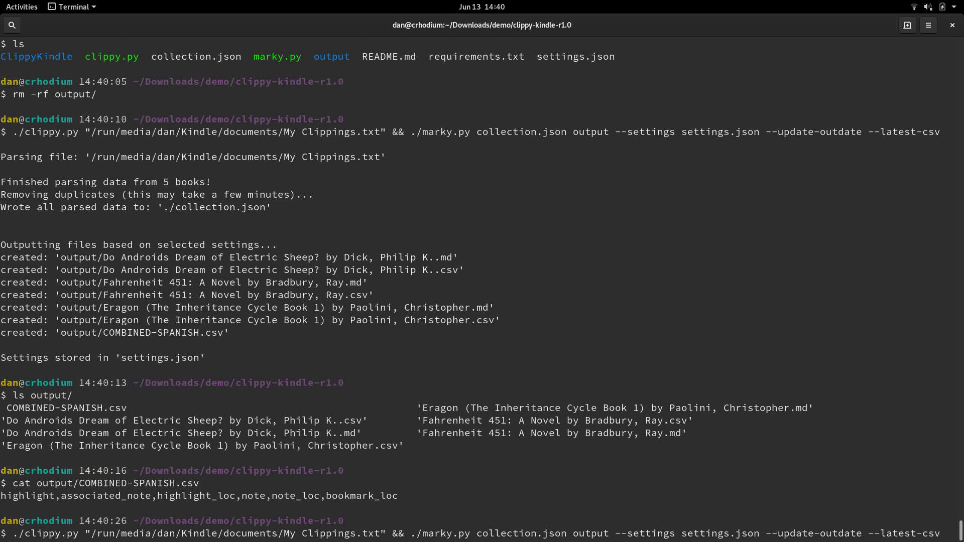
key(Left)
key(Left)
key(Left)
key(Left)
key(Left)
key(Left)
key(Left)
key(Left)
key(Left)
key(Left)
key(Left)
text(@)
key(BackSpace)
text(#)
key(Return)
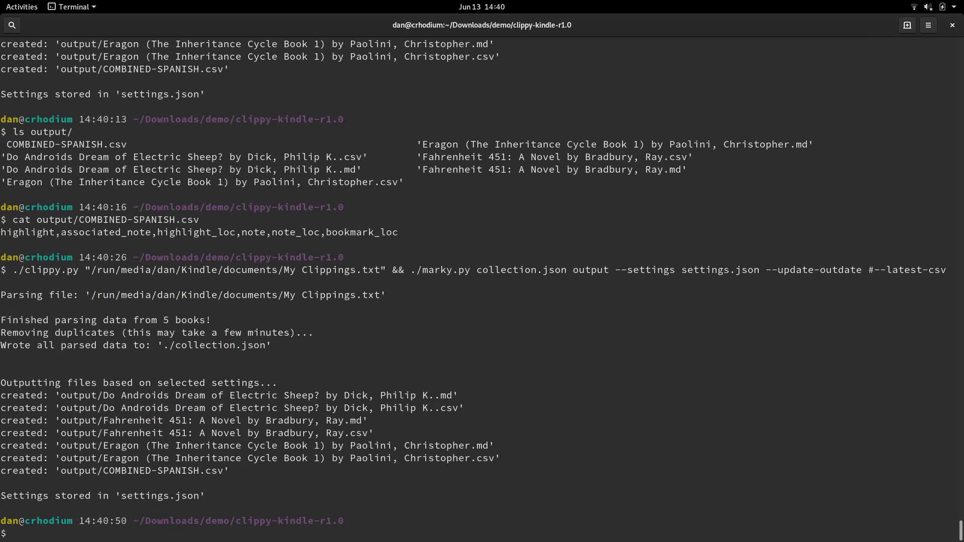
Open output/COMBINED-SPANISH.csv in LibreOffice Calc, review its 13 Spanish highlight rows, then close it
key(alt+Tab)
double_click(313, 95)
double_click(170, 120)
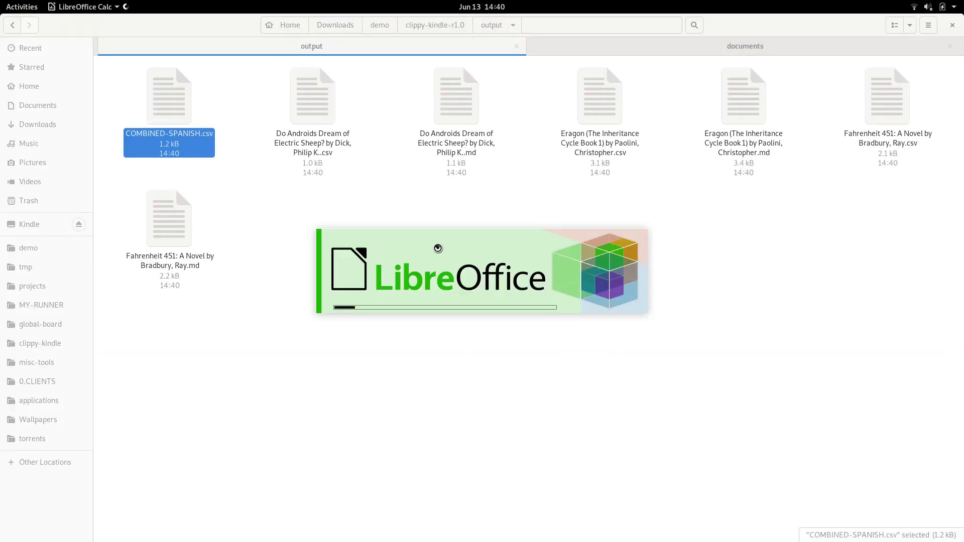
key(Return)
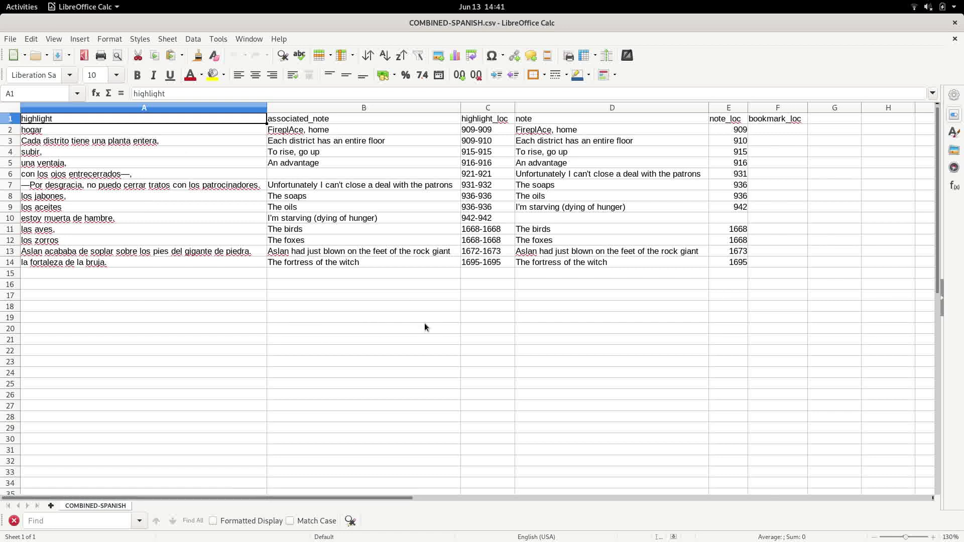
click(955, 23)
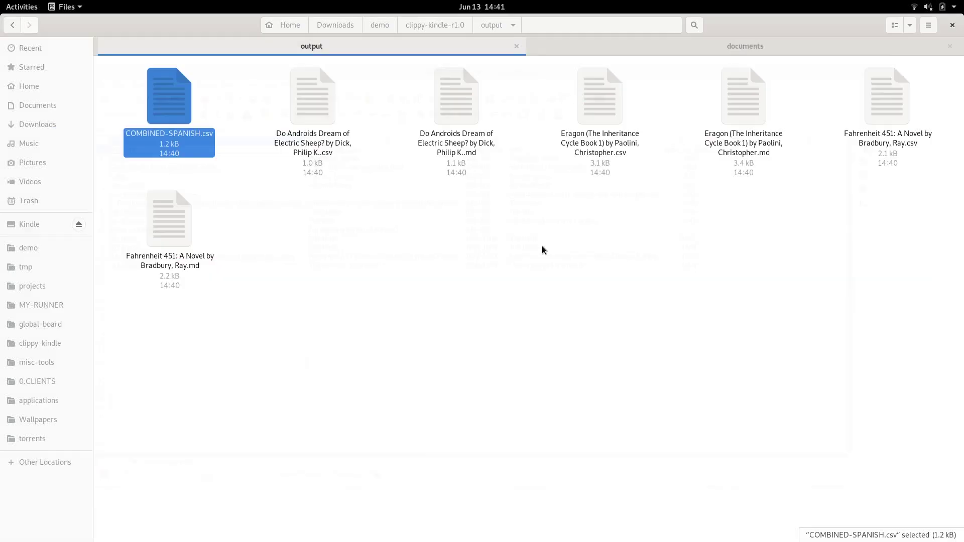
key(super)
Back in the terminal, store the full update command with --latest-csv in history as a # comment
click(375, 252)
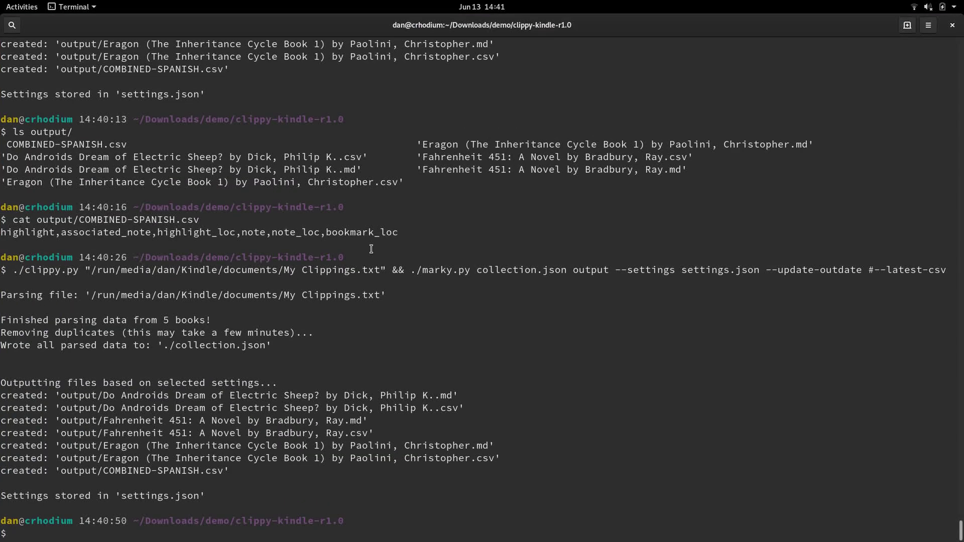
key(Up)
key(Up)
key(Up)
key(Up)
key(Up)
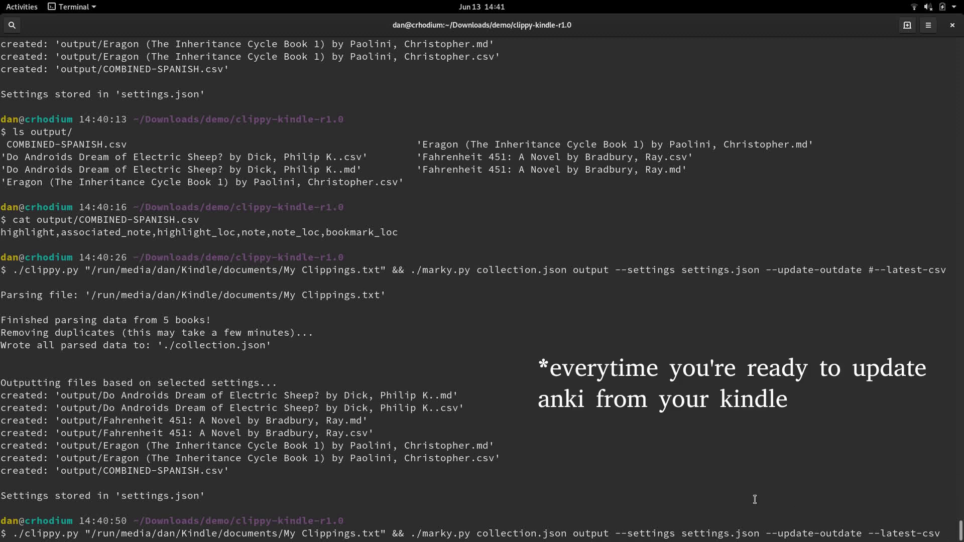
key(Home)
text(#)
key(Return)
Reopen settings.json in Vim
text(vim se)
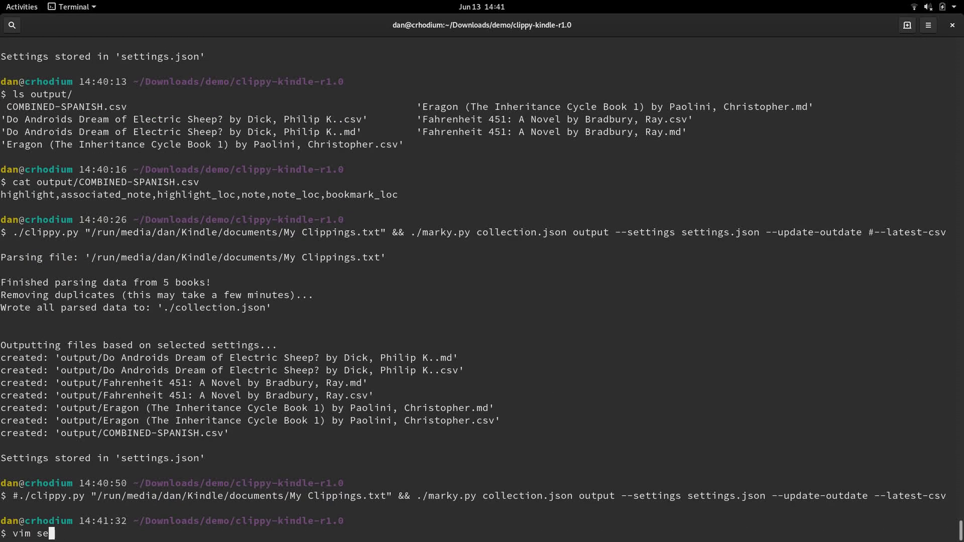
key(Tab)
key(Return)
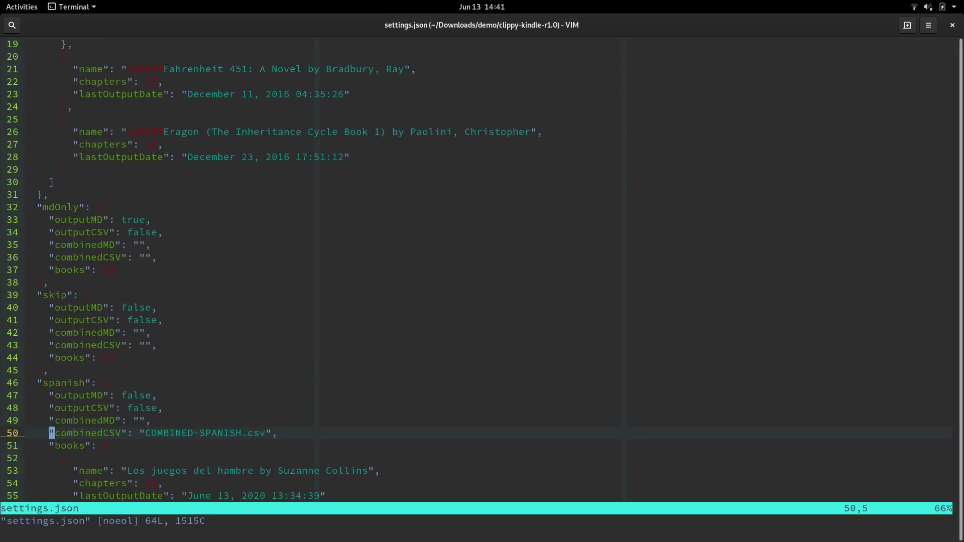